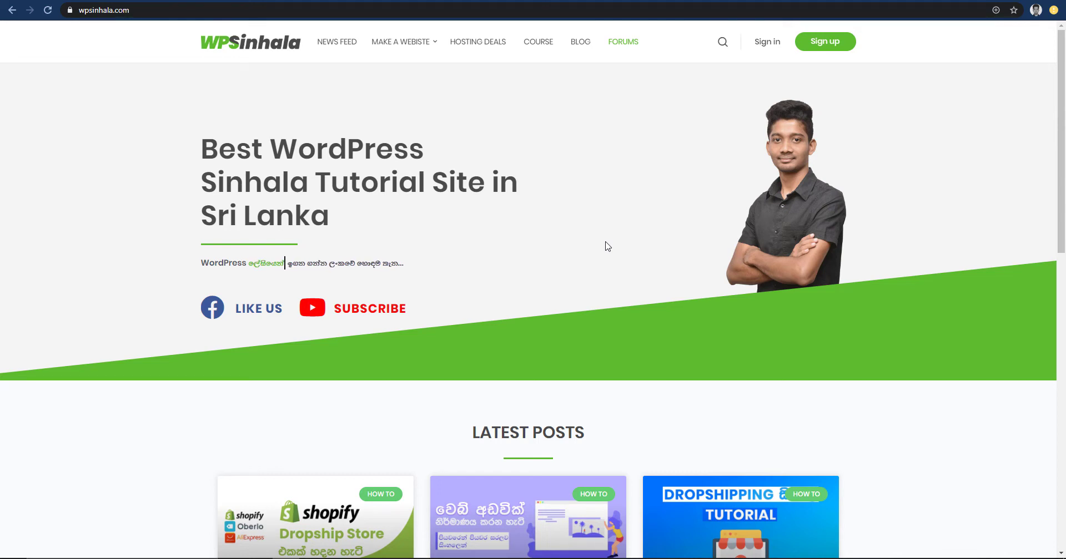
pyautogui.click(993, 1)
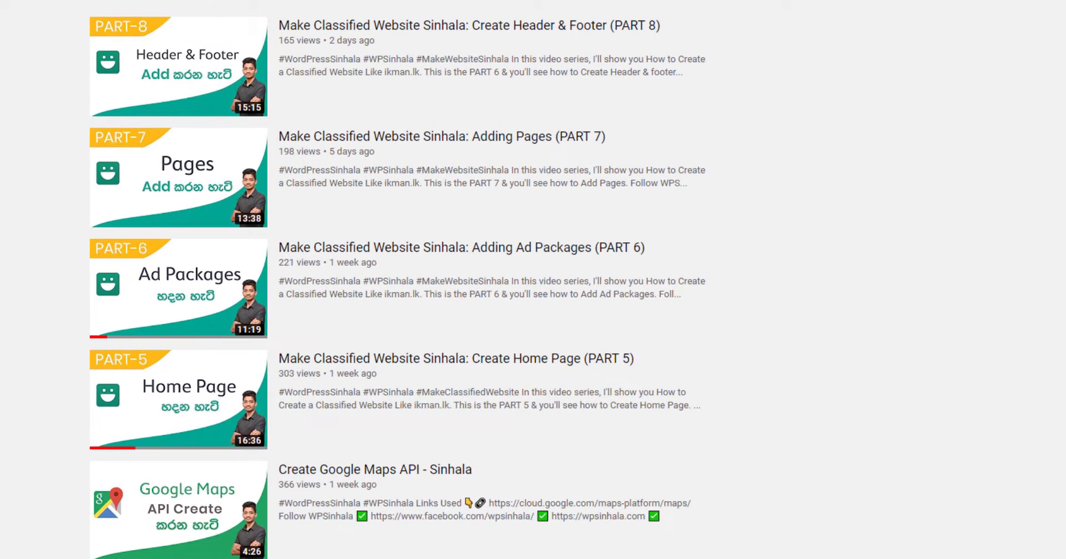
pyautogui.scroll(-6, 397, 280)
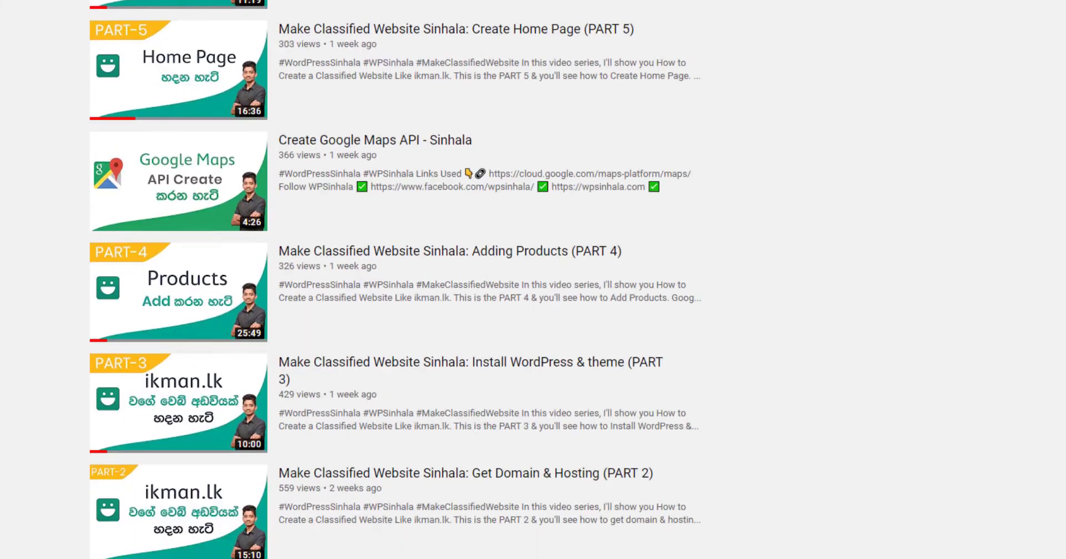
pyautogui.scroll(6, 397, 280)
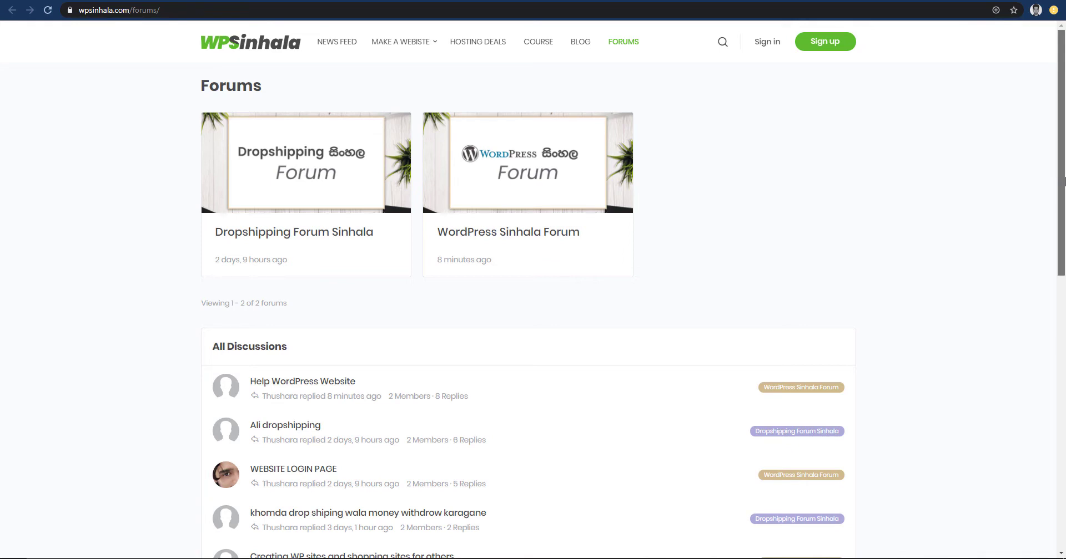
pyautogui.moveTo(1064, 163); pyautogui.dragTo(999, 163)
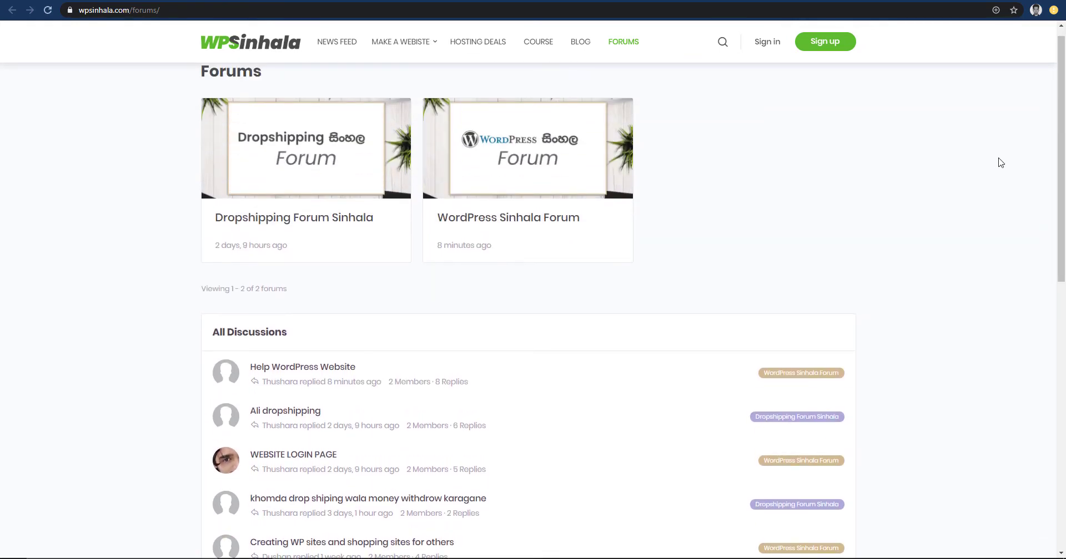
pyautogui.scroll(1, 999, 163)
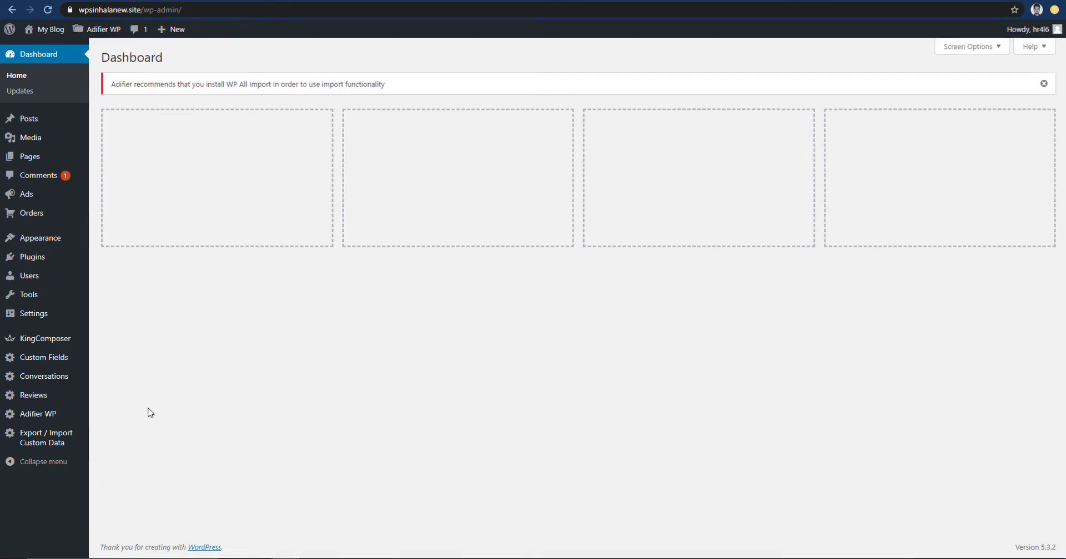
# Open the ad promotion settings within the Adifier WP theme's product options.
pyautogui.moveTo(77, 419)
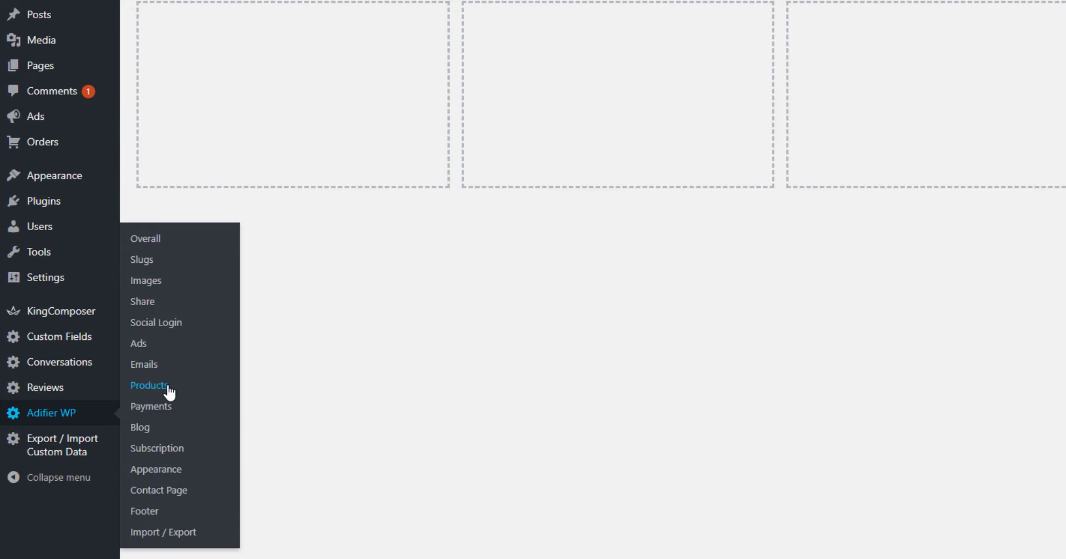
pyautogui.click(170, 393)
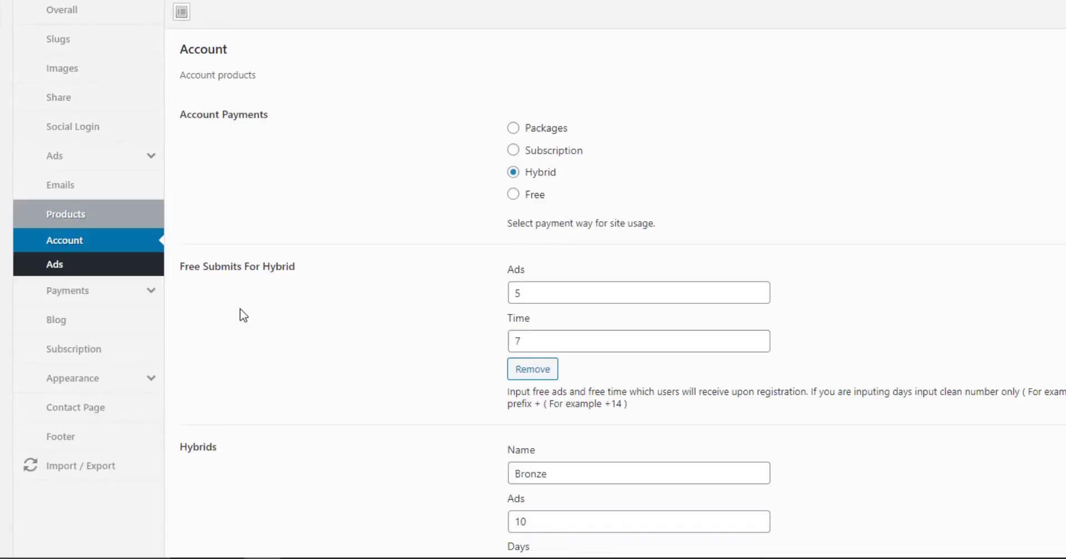
pyautogui.click(72, 270)
pyautogui.scroll(-3, 533, 277)
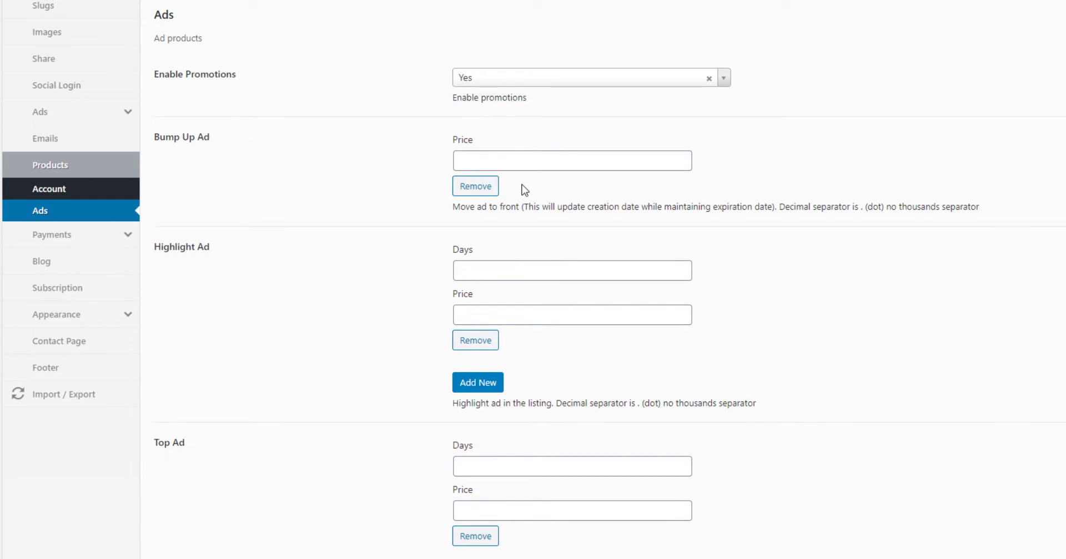
pyautogui.scroll(-5, 544, 196)
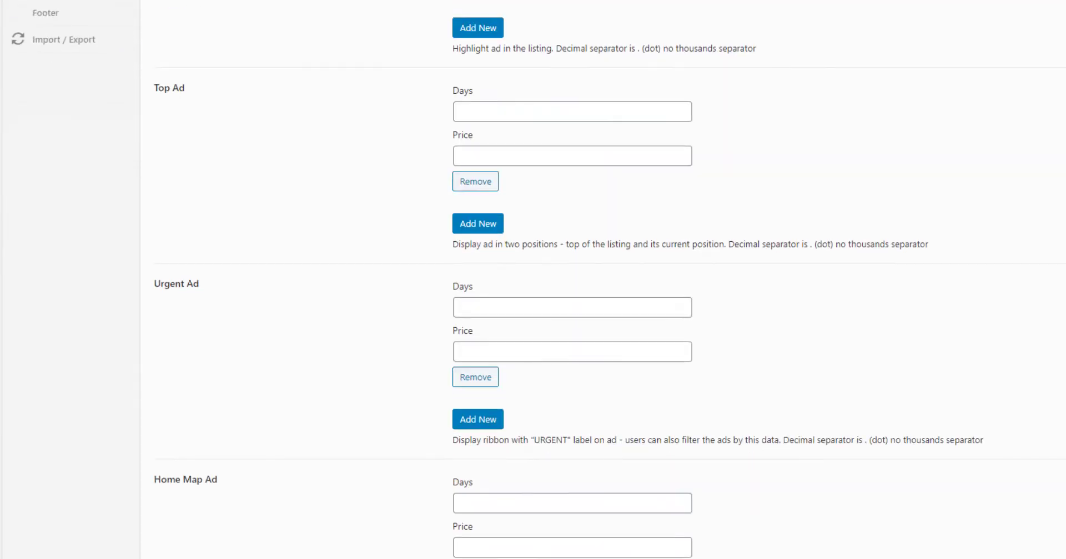
pyautogui.scroll(10, 533, 279)
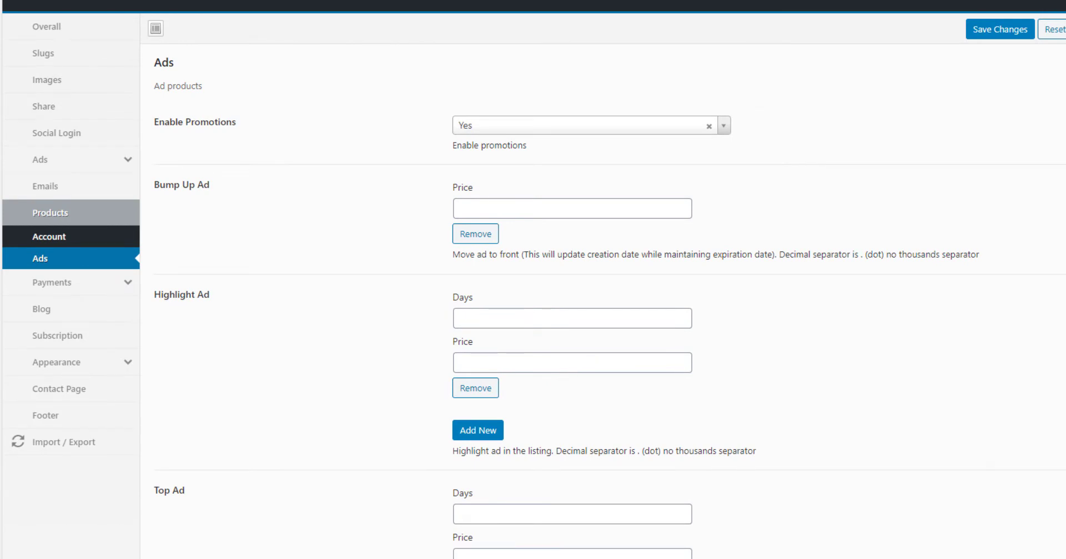
pyautogui.scroll(-2, 250, 314)
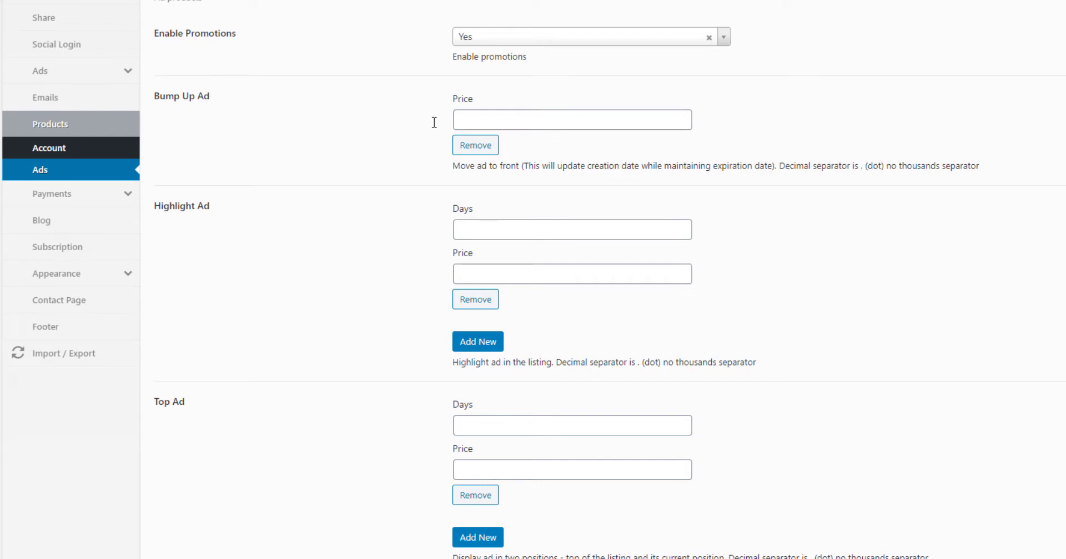
# Set the Bump Up Ad promotion price to 750.
pyautogui.click(477, 121)
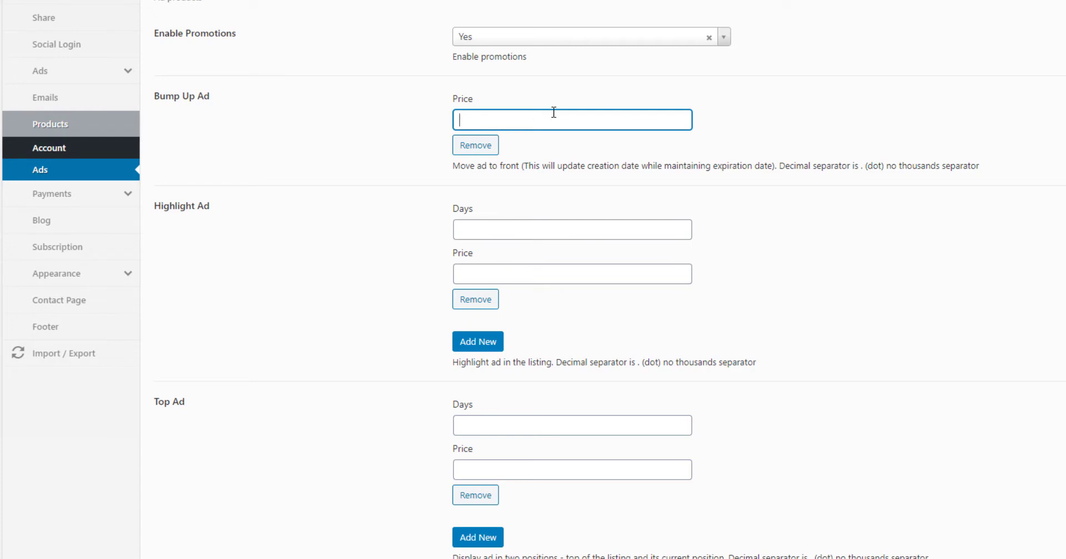
pyautogui.write('750')
pyautogui.press('Tab')
pyautogui.scroll(1, 666, 178)
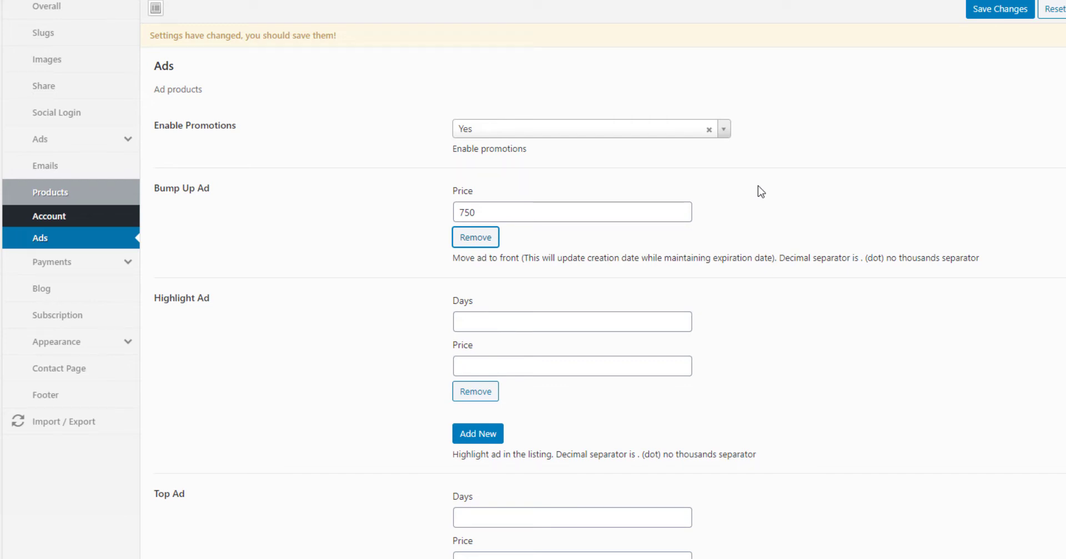
# Set the first Highlight Ad package to 1 day at a price of 500.
pyautogui.scroll(-3, 757, 186)
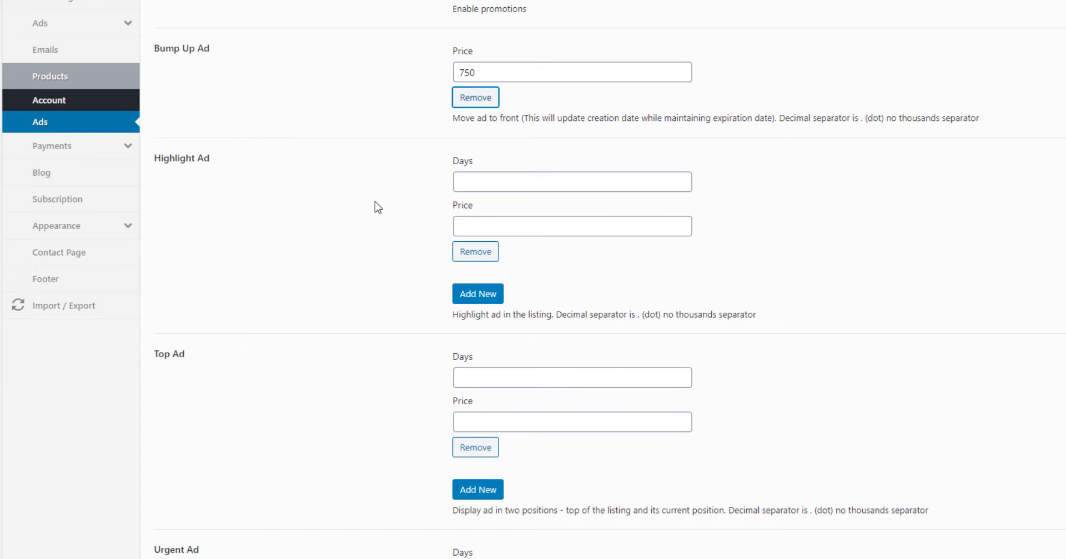
pyautogui.click(536, 181)
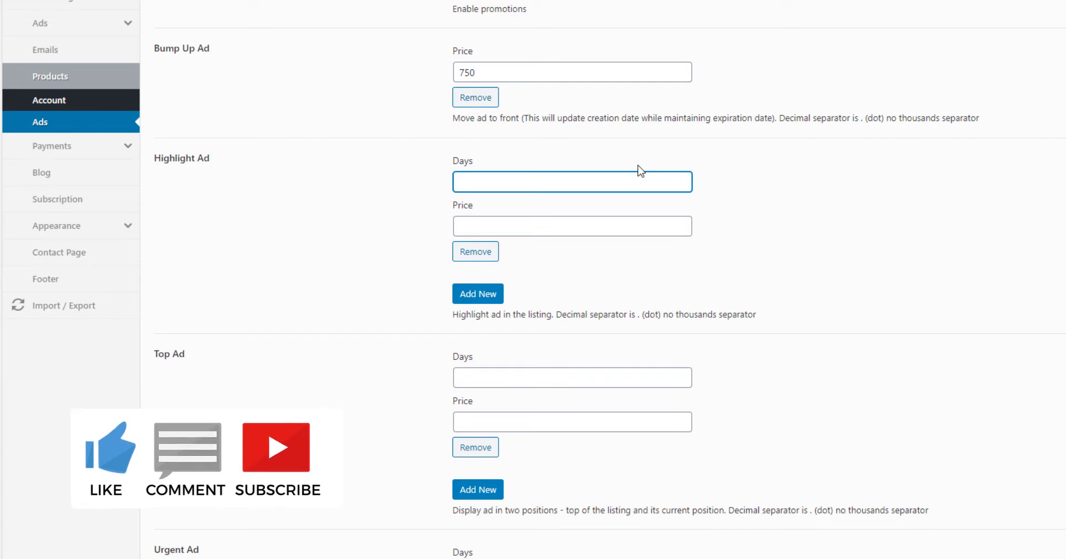
pyautogui.write('1')
pyautogui.press('Tab')
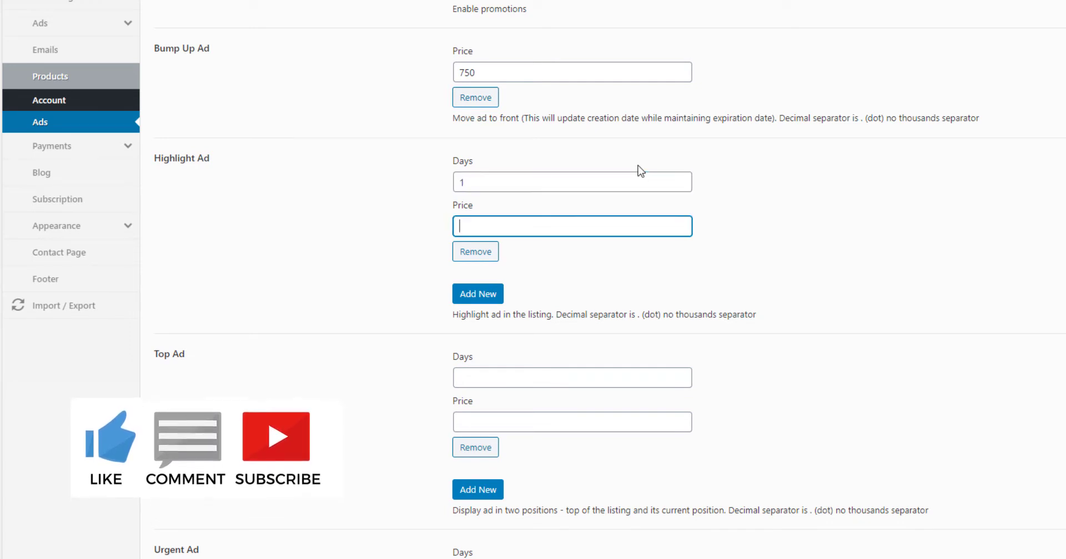
pyautogui.write('500')
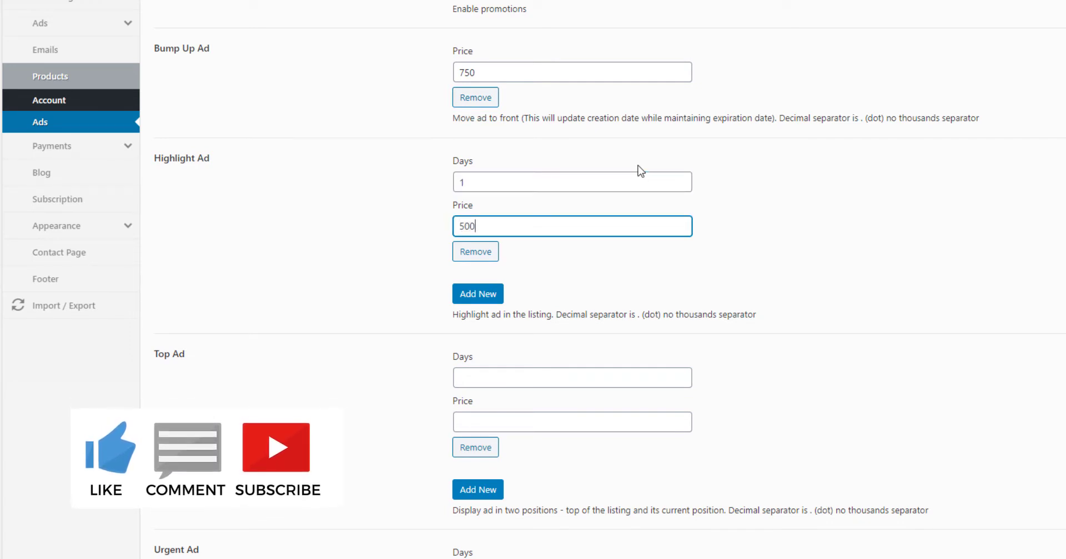
# Add a second Highlight Ad package of 3 days at a price of 1000.
pyautogui.click(478, 299)
pyautogui.click(481, 308)
pyautogui.write('3')
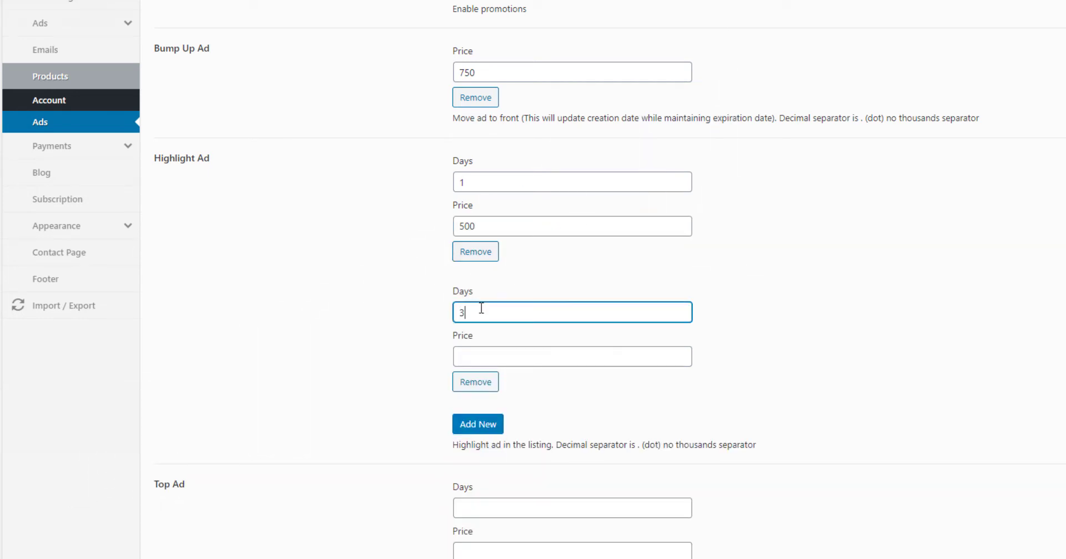
pyautogui.press('Tab')
pyautogui.write('1')
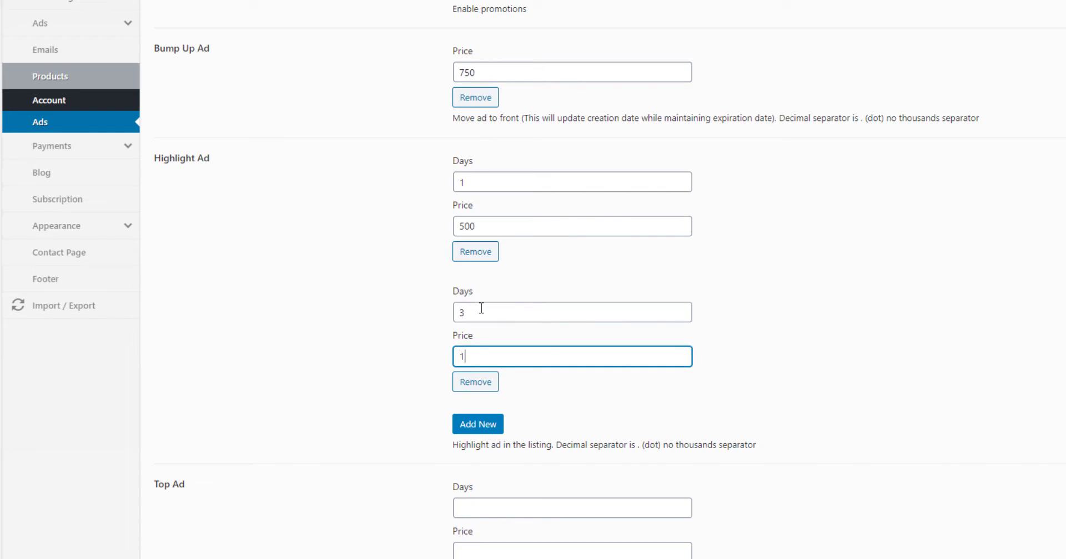
pyautogui.write('0000')
# Add a third Highlight Ad package of 7 days at a price of 1500.
pyautogui.scroll(-2, 481, 309)
pyautogui.click(478, 287)
pyautogui.click(497, 303)
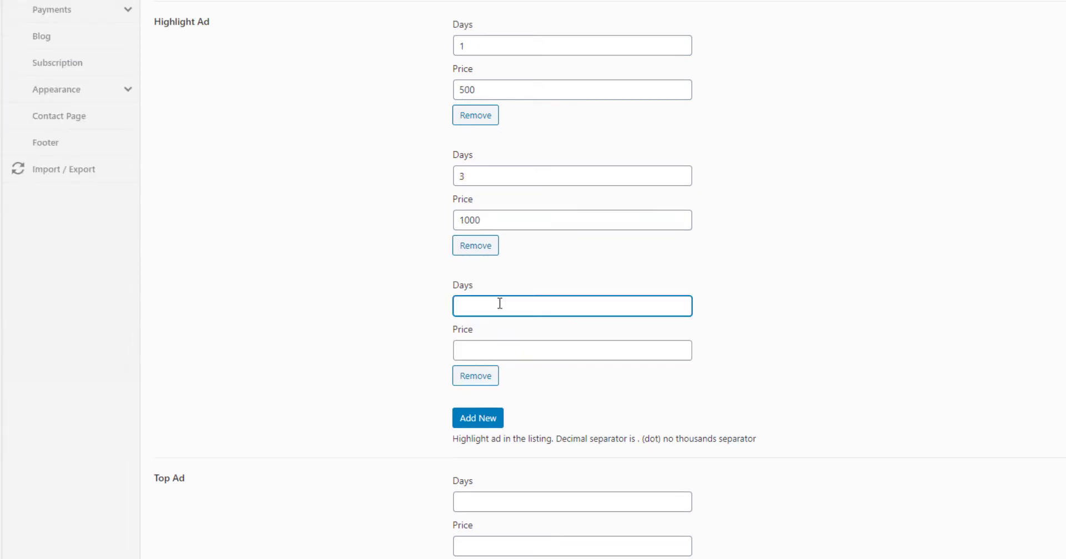
pyautogui.write('7')
pyautogui.press('Tab')
pyautogui.write('1500')
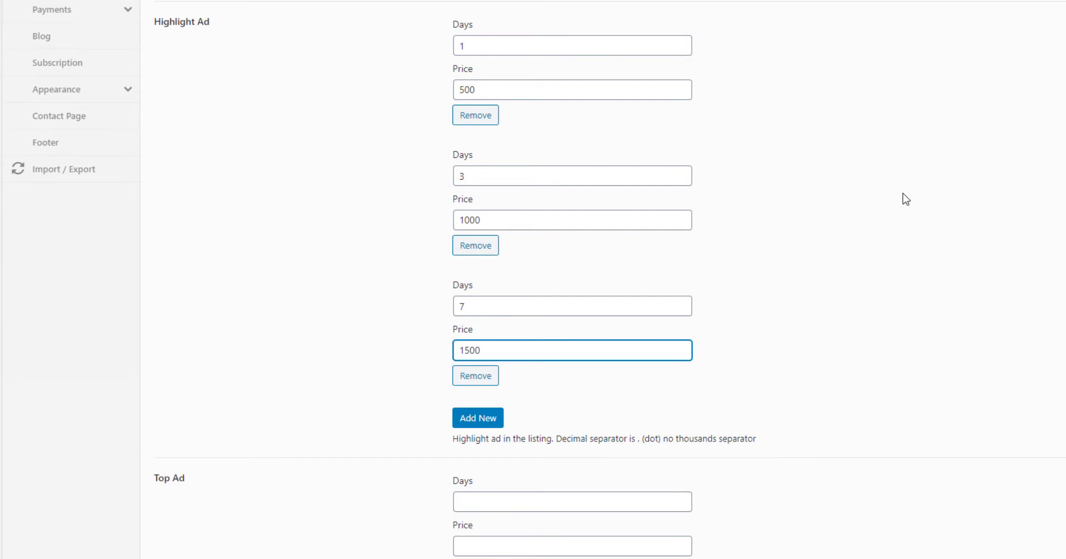
pyautogui.scroll(-1, 905, 199)
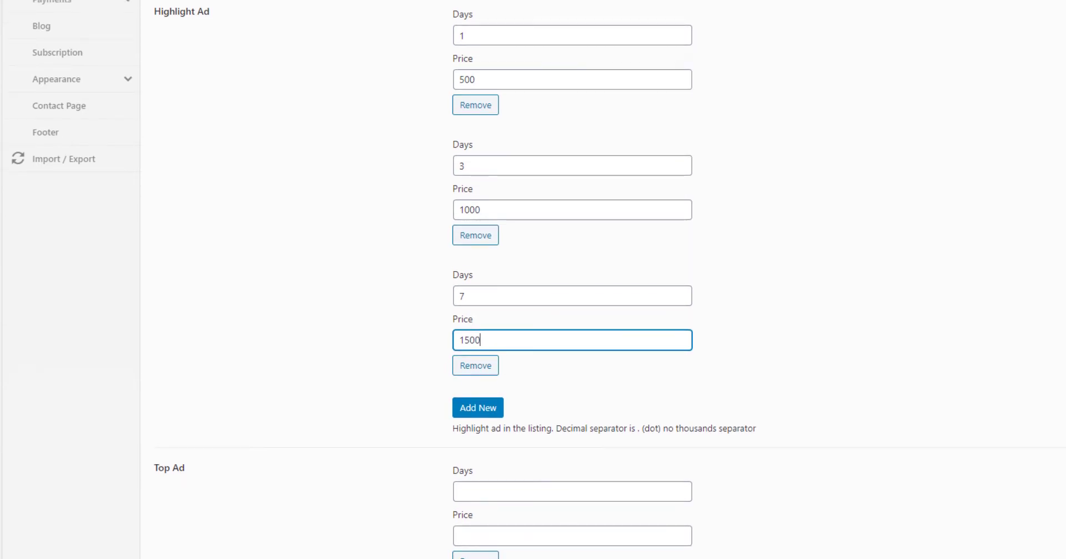
pyautogui.click(1020, 204)
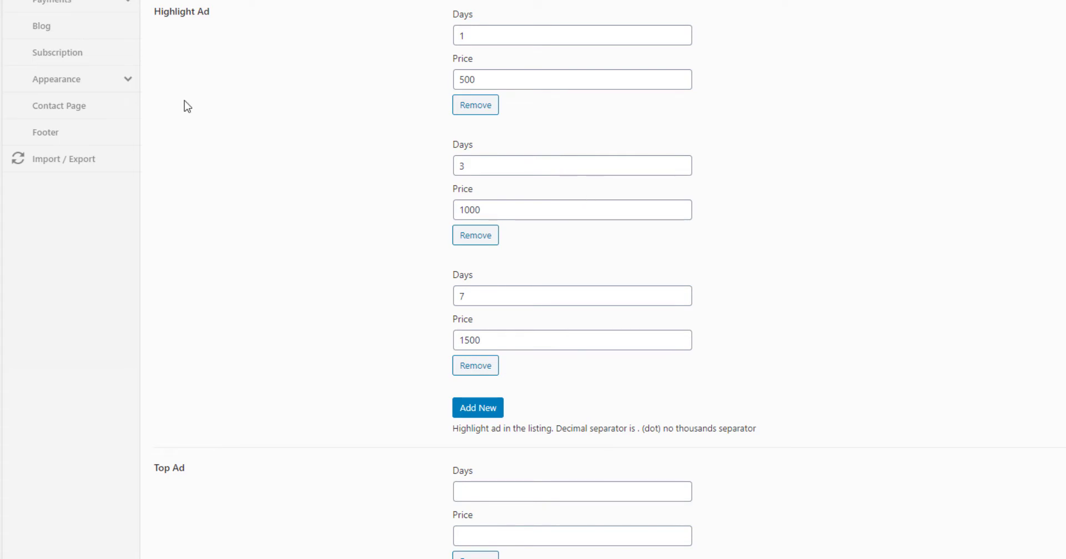
# Fill in the Top Ad promotion packages, including 3 days for 1000 and 7 days for 1500.
pyautogui.scroll(-4, 236, 90)
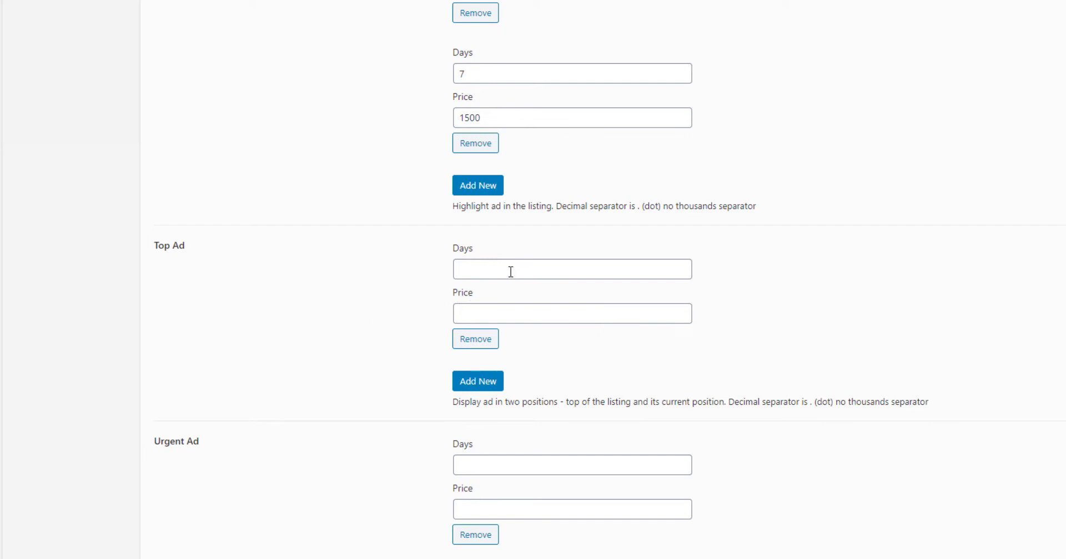
pyautogui.scroll(1, 524, 313)
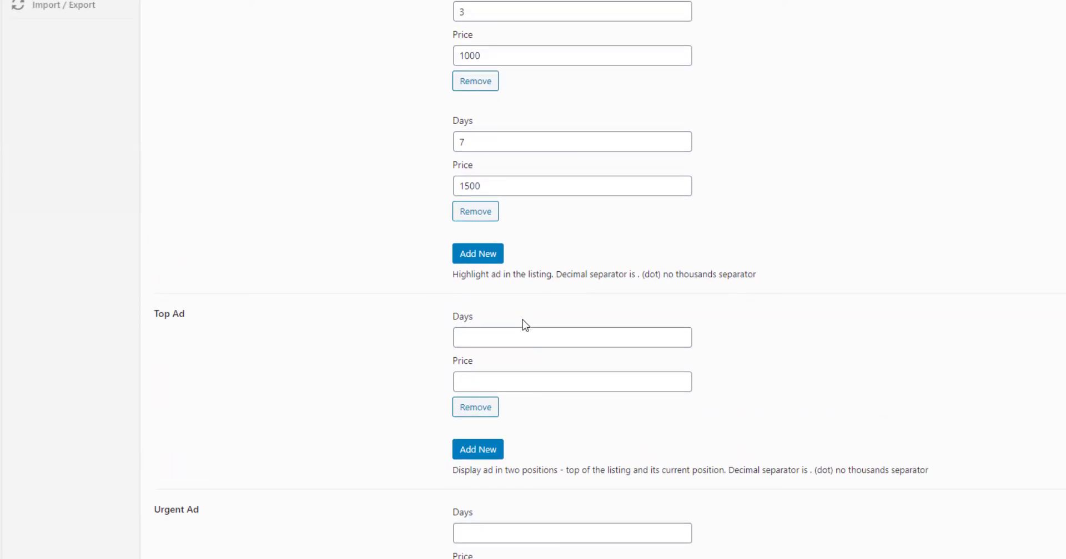
pyautogui.click(524, 335)
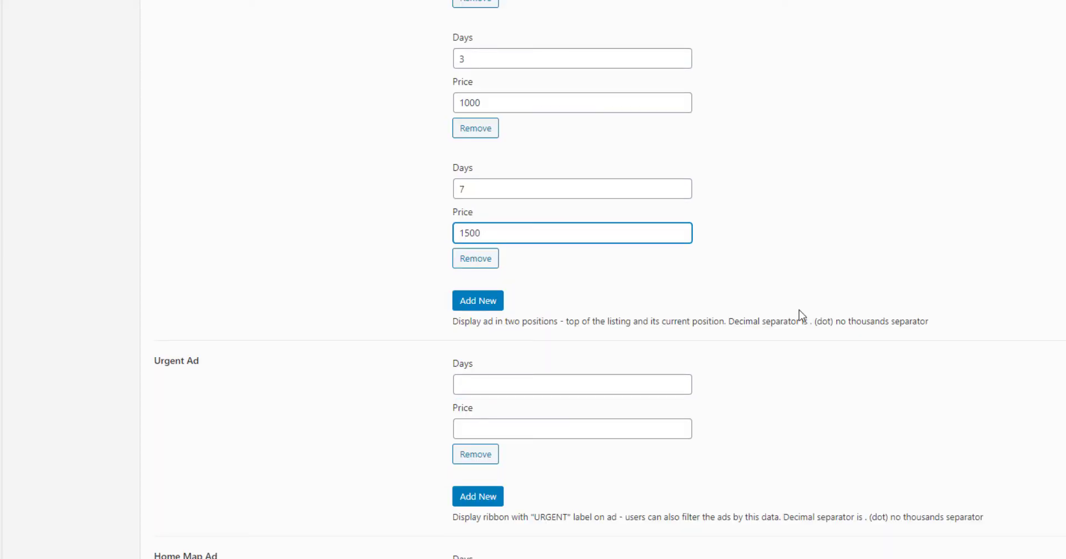
# Set the first Urgent Ad package to 1 day at a price of 500.
pyautogui.scroll(-1, 801, 315)
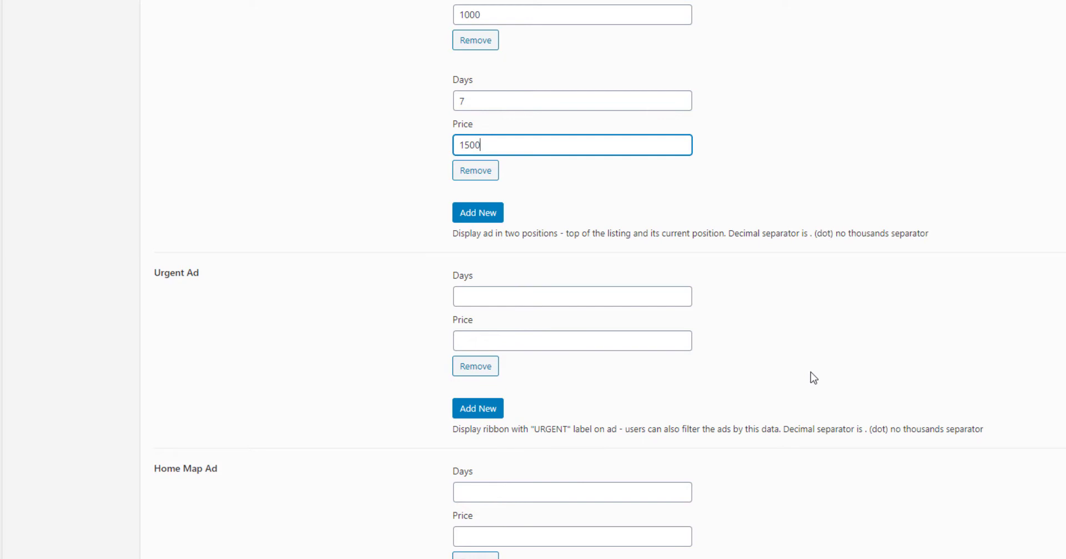
pyautogui.click(526, 290)
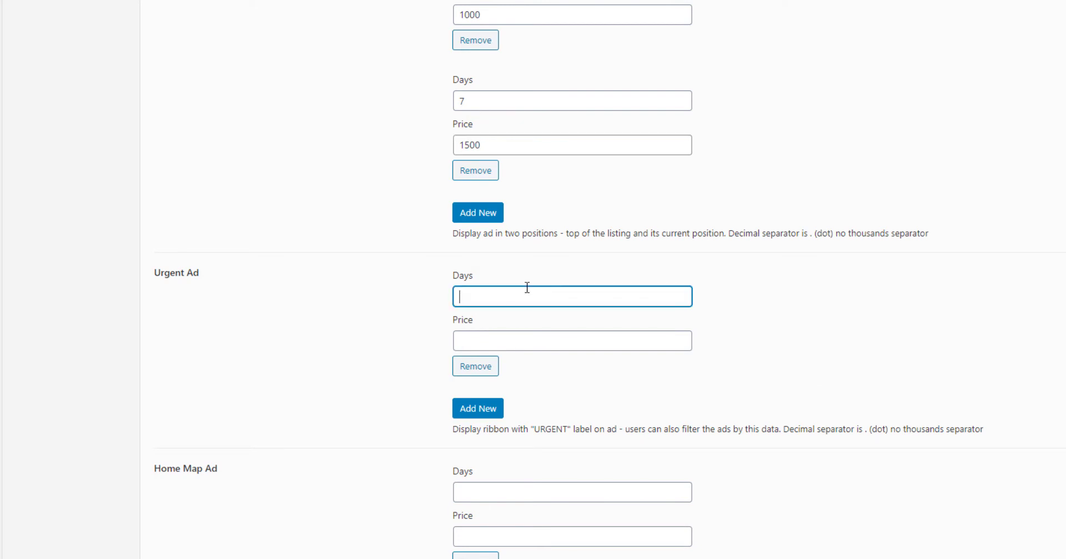
pyautogui.press('Tab')
pyautogui.write('500')
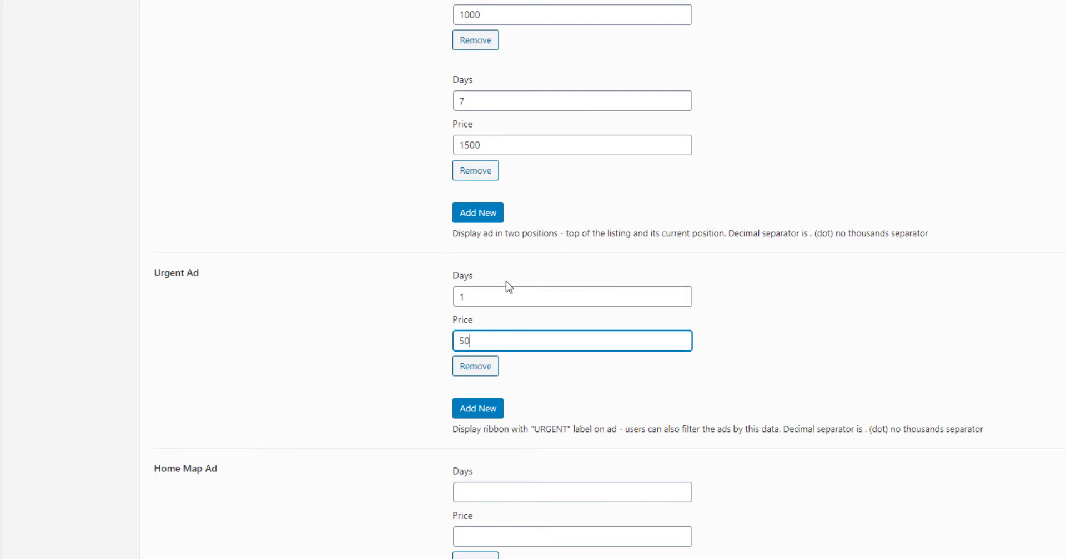
# Add a second Urgent Ad package of 3 days at a price of 1000.
pyautogui.click(475, 409)
pyautogui.scroll(-2, 489, 344)
pyautogui.click(507, 281)
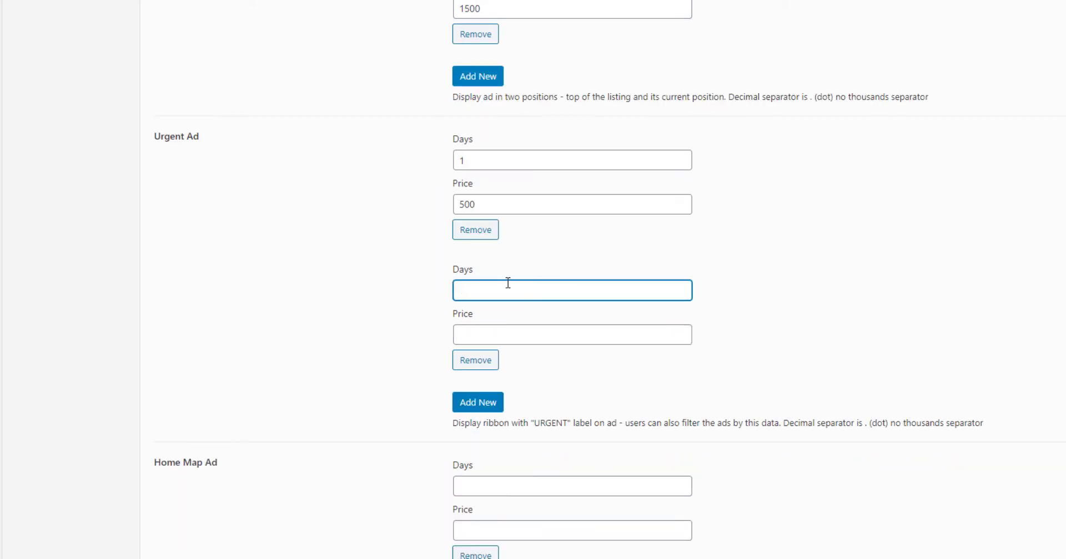
pyautogui.write('3')
pyautogui.press('Tab')
pyautogui.write('500')
pyautogui.press('BackSpace')
pyautogui.press('BackSpace')
pyautogui.press('BackSpace')
pyautogui.write('1000')
# Add a third Urgent Ad package of 7 days at a price of 1500.
pyautogui.click(486, 406)
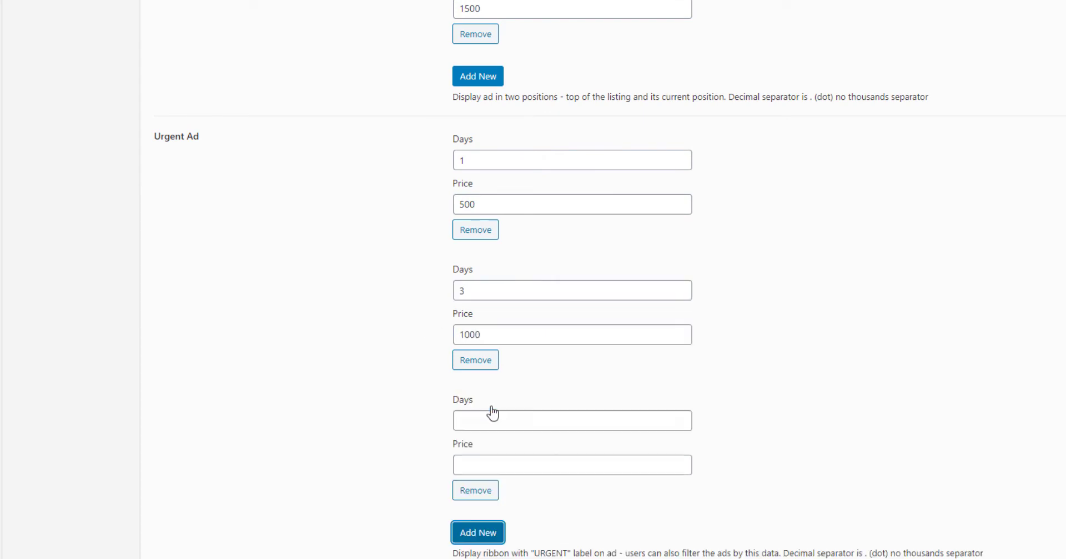
pyautogui.click(488, 417)
pyautogui.write('7')
pyautogui.press('Tab')
pyautogui.write('1500')
pyautogui.scroll(-3, 782, 348)
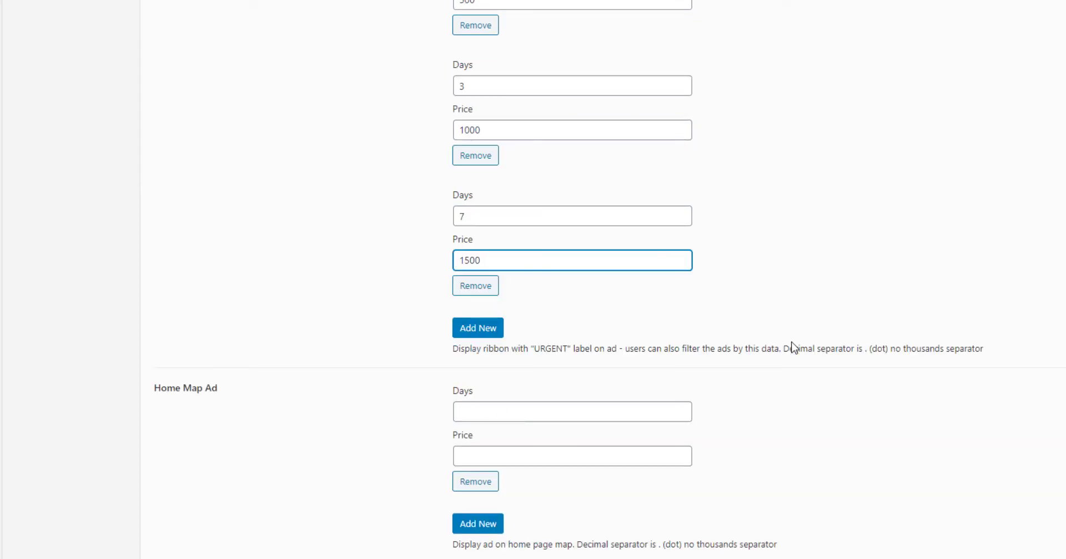
pyautogui.scroll(1, 799, 333)
pyautogui.scroll(-2, 1005, 416)
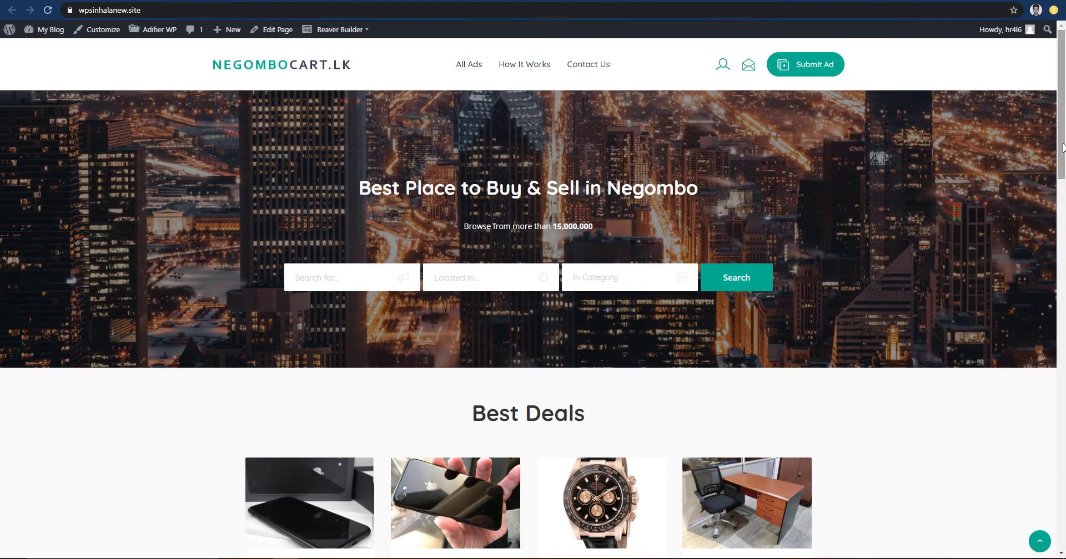
pyautogui.moveTo(1062, 147)
pyautogui.mouseDown()
pyautogui.moveTo(1062, 355)
pyautogui.moveTo(1062, 147)
pyautogui.mouseUp()
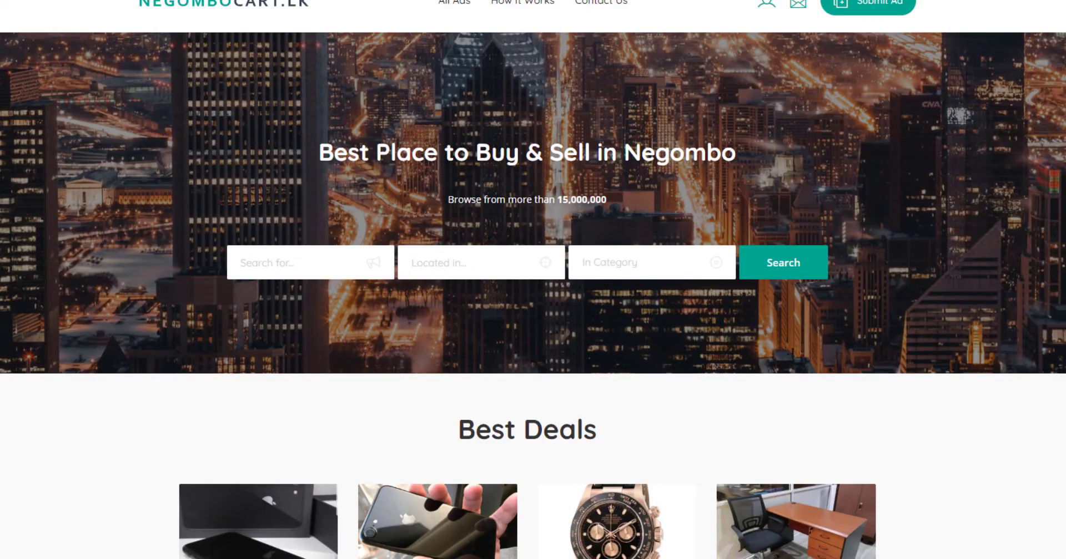
pyautogui.scroll(-6, 869, 77)
pyautogui.scroll(6, 532, 203)
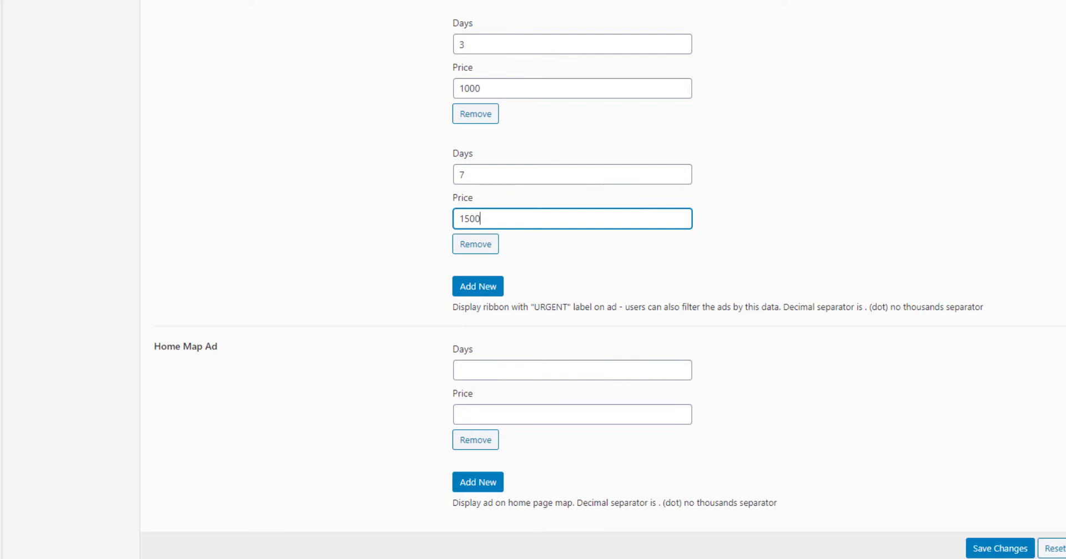
pyautogui.scroll(3, 532, 280)
pyautogui.scroll(-3, 532, 280)
pyautogui.scroll(12, 532, 280)
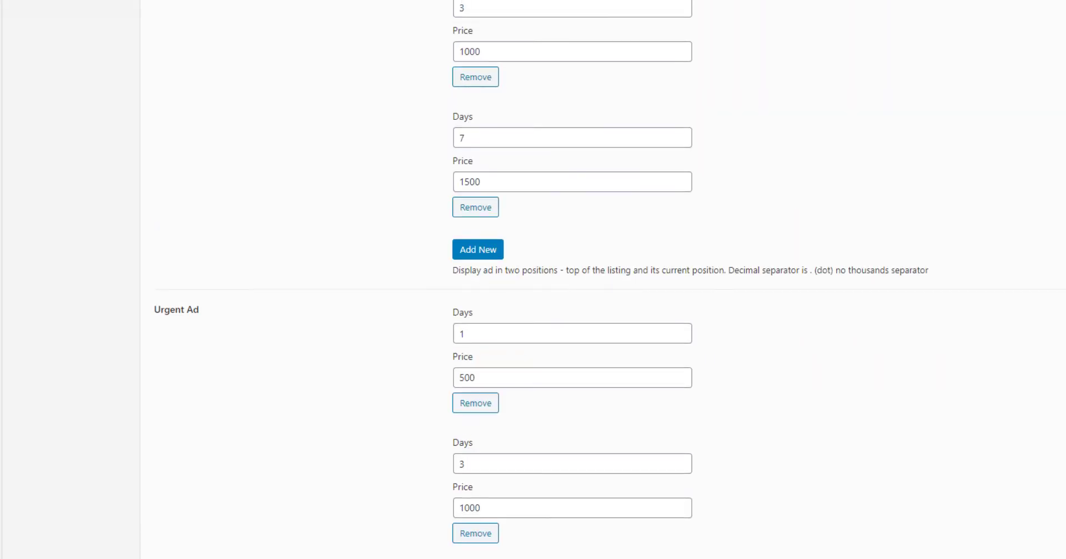
pyautogui.scroll(5, 533, 280)
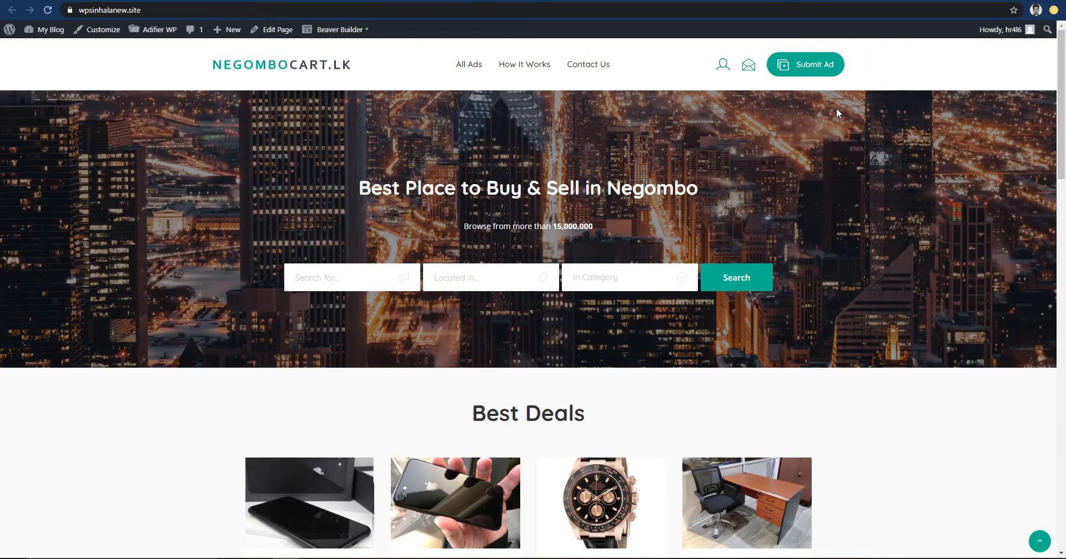
# Open the account's posted ads list on the live site, followed by the public All Ads page.
pyautogui.click(722, 68)
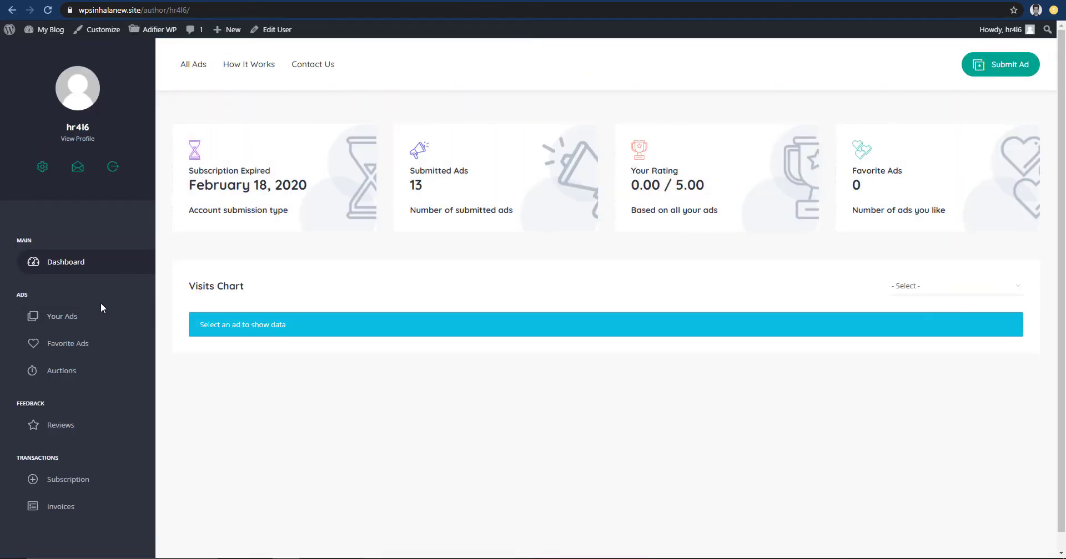
pyautogui.click(96, 316)
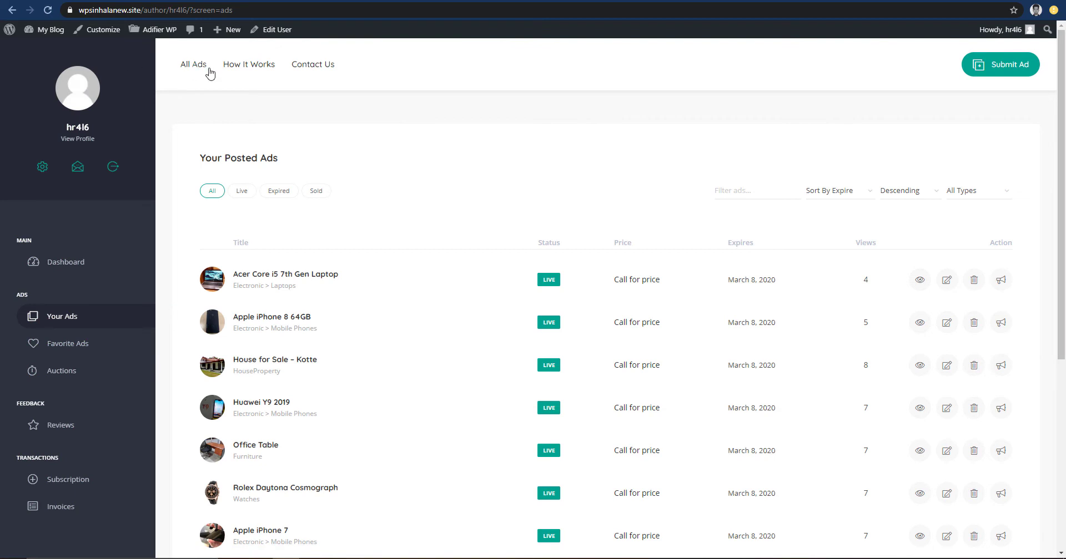
pyautogui.click(193, 65)
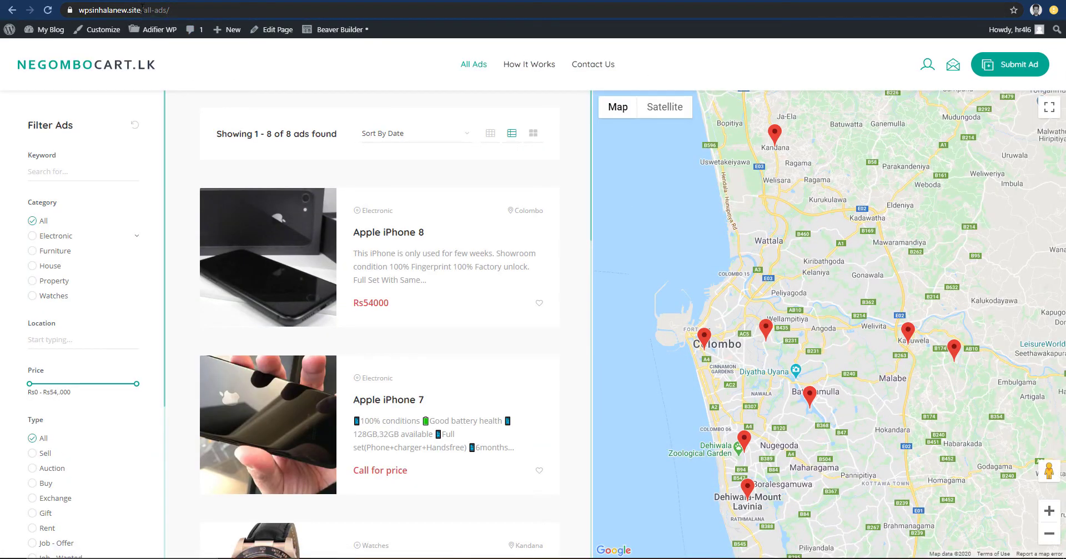
# Try submitting an ad as a logged-out visitor in the incognito window, and return to the logged-in window.
pyautogui.hotkey('alt', 'Tab')
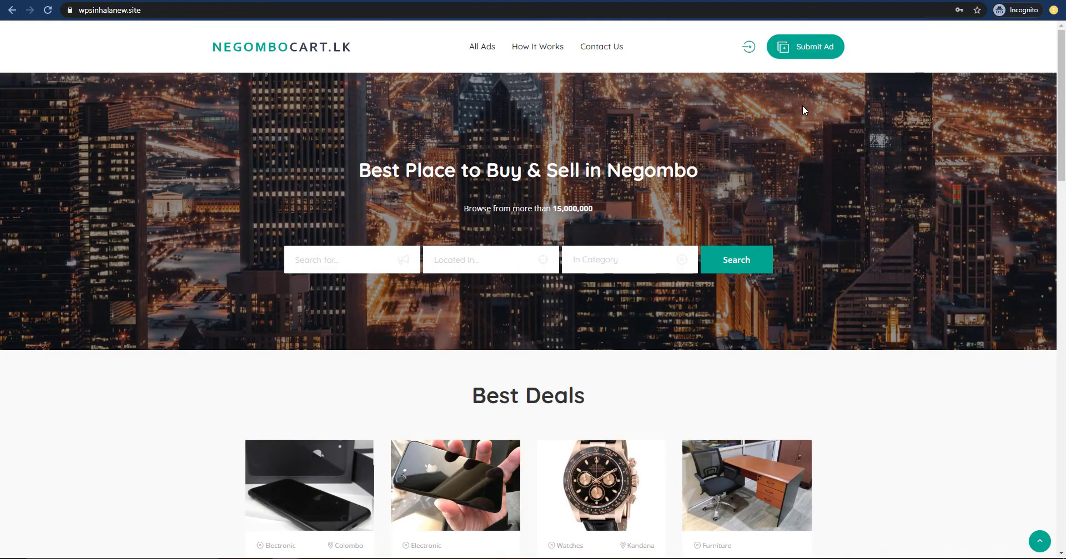
pyautogui.click(812, 49)
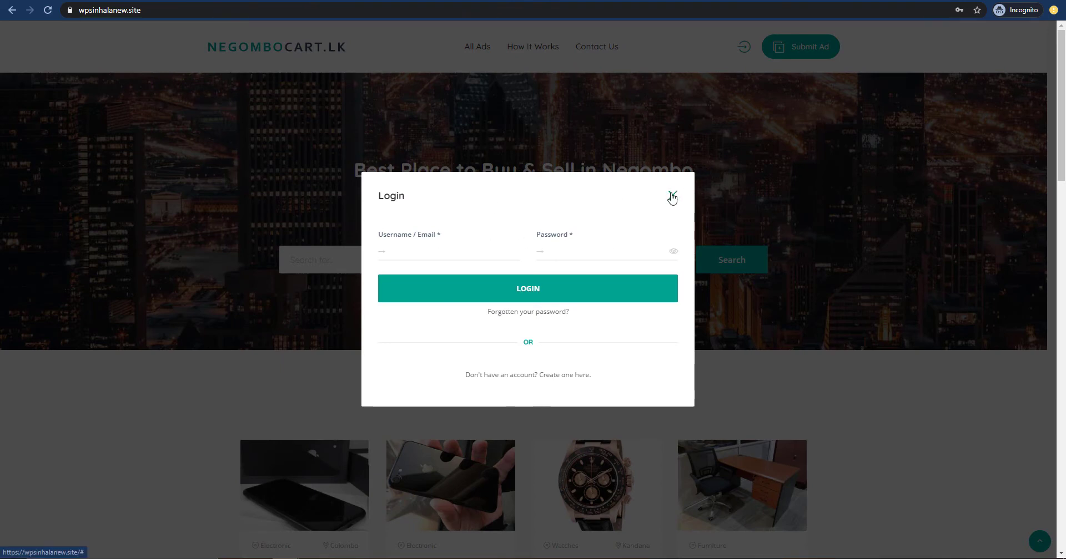
pyautogui.hotkey('alt', 'Tab')
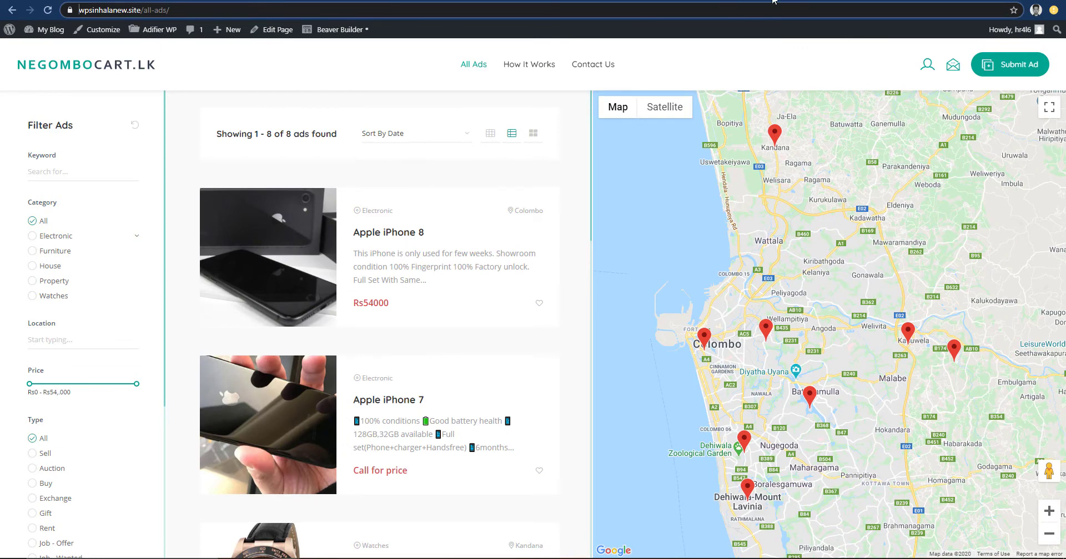
# Open the promotion purchase options for the Acer Core i5 7th Gen Laptop ad in the posted ads list.
pyautogui.hotkey('alt', 'Tab')
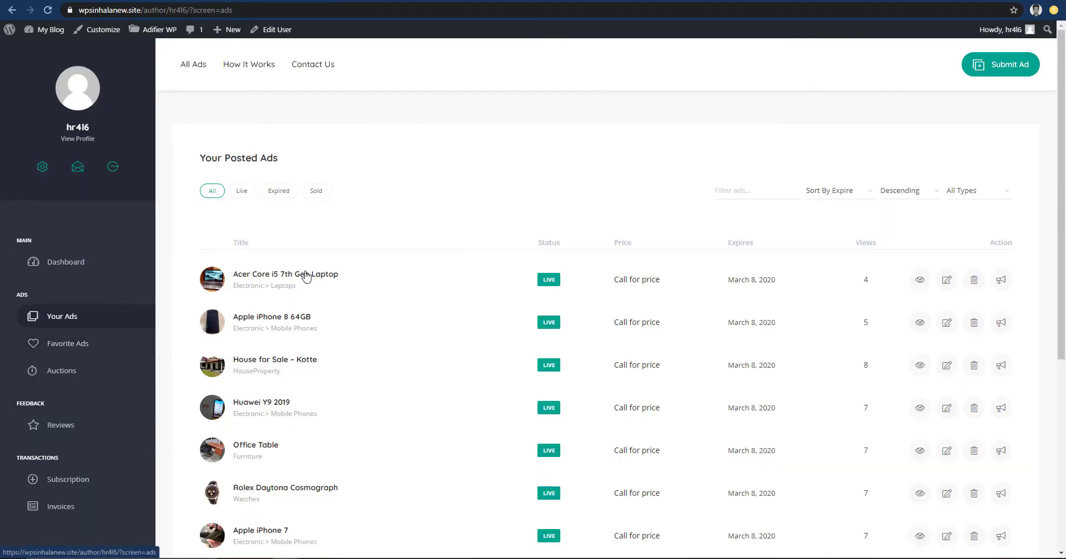
pyautogui.moveTo(1059, 132); pyautogui.dragTo(1053, 172)
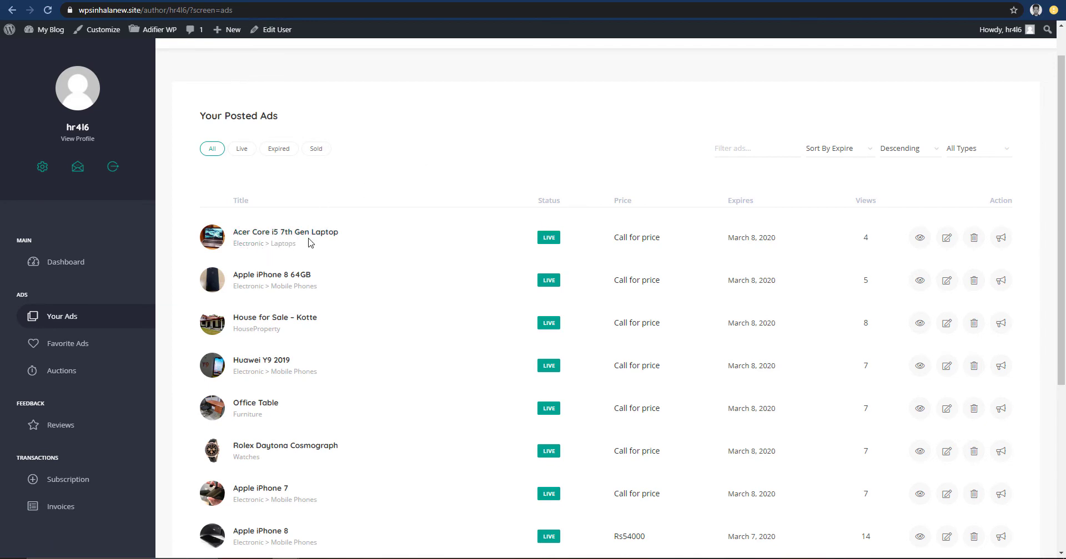
pyautogui.click(1002, 239)
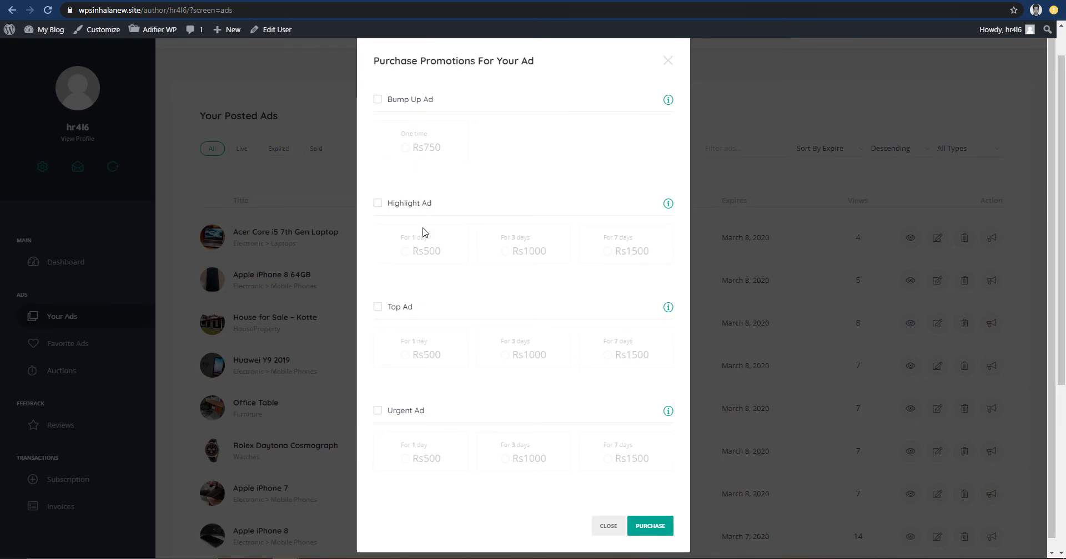
pyautogui.moveTo(1062, 217); pyautogui.dragTo(1063, 188)
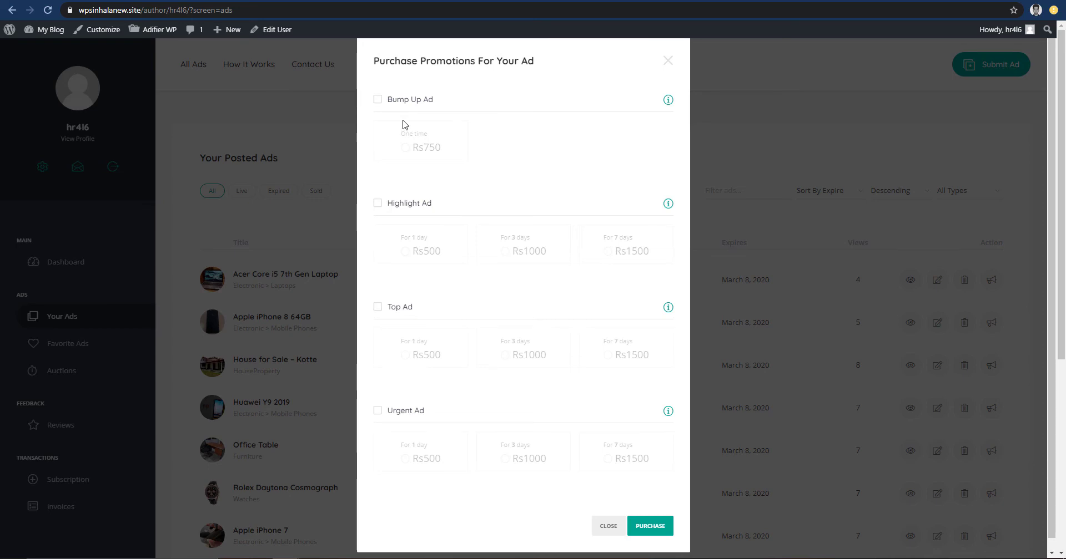
# Choose the 3-day Highlight Ad promotion at Rs1000 and proceed to its purchase.
pyautogui.click(378, 203)
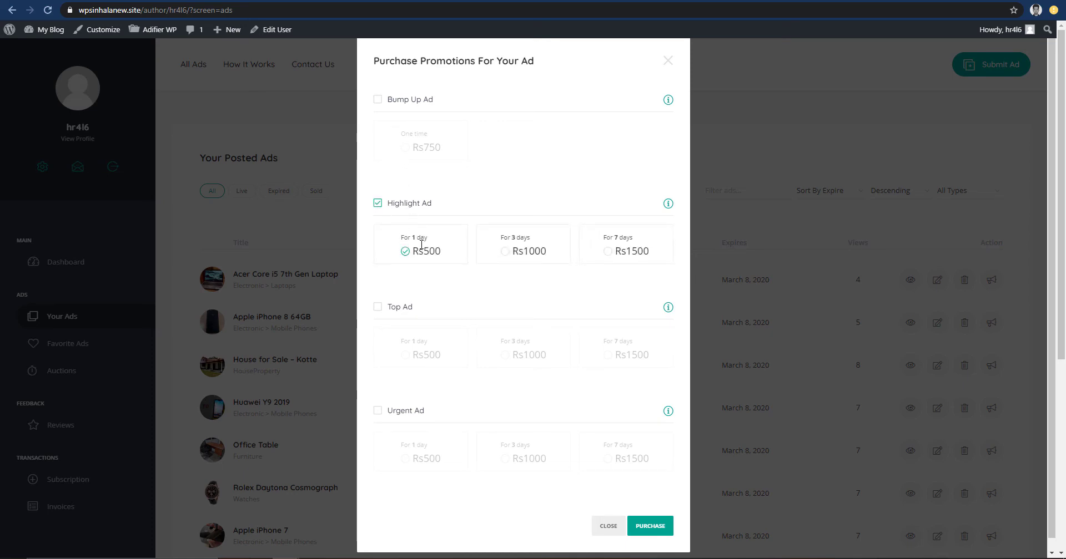
pyautogui.click(617, 254)
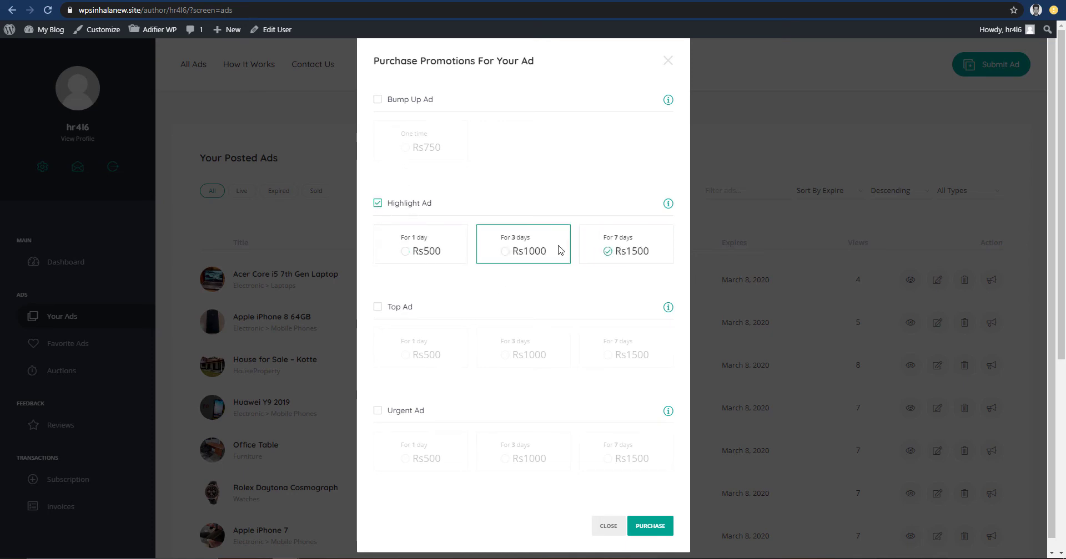
pyautogui.click(508, 254)
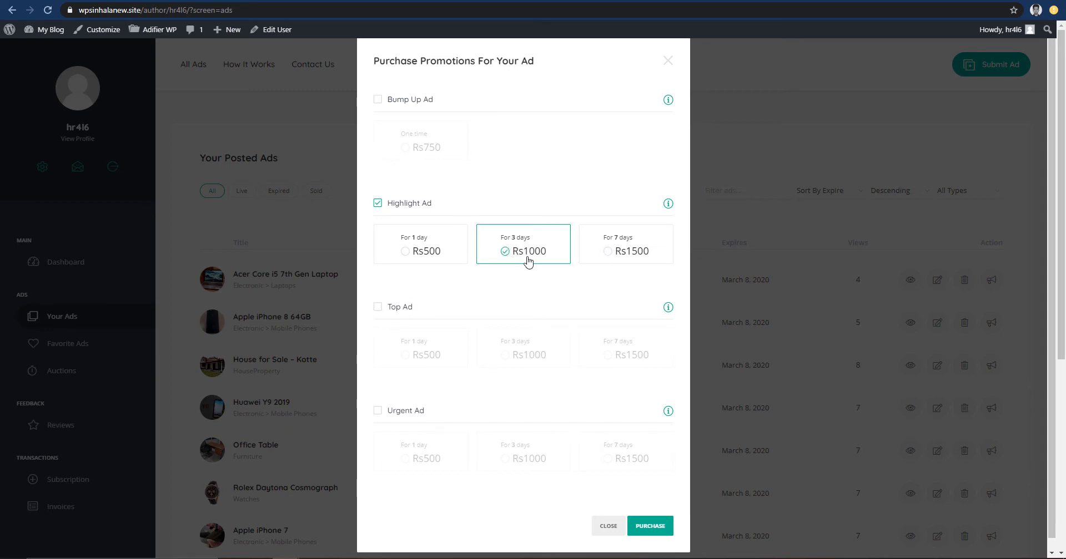
pyautogui.click(650, 527)
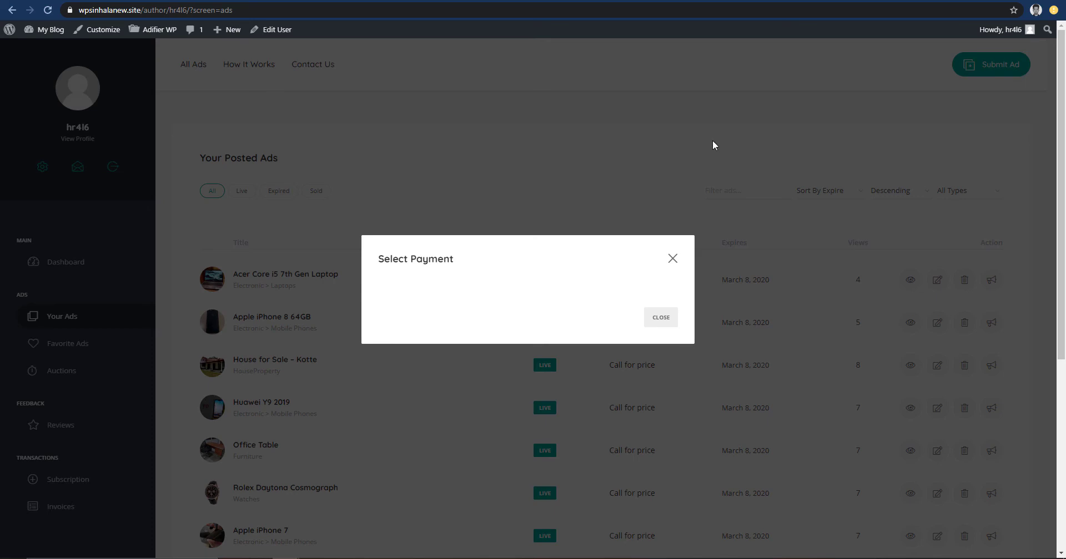
# Return to the WordPress admin and open the Samsung Galaxy A20 4G 32GB ad for editing.
pyautogui.click(722, 2)
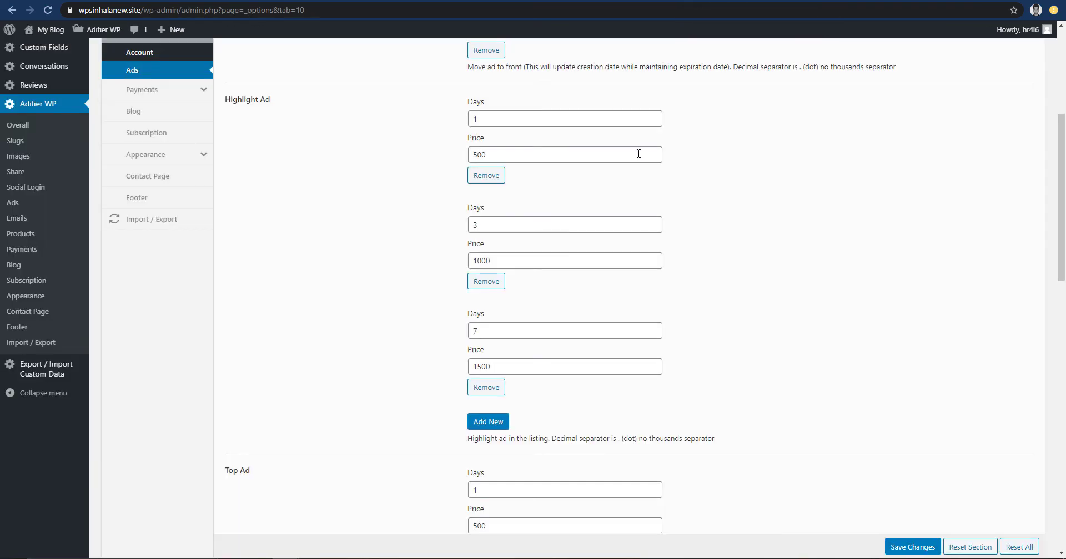
pyautogui.scroll(5, 402, 336)
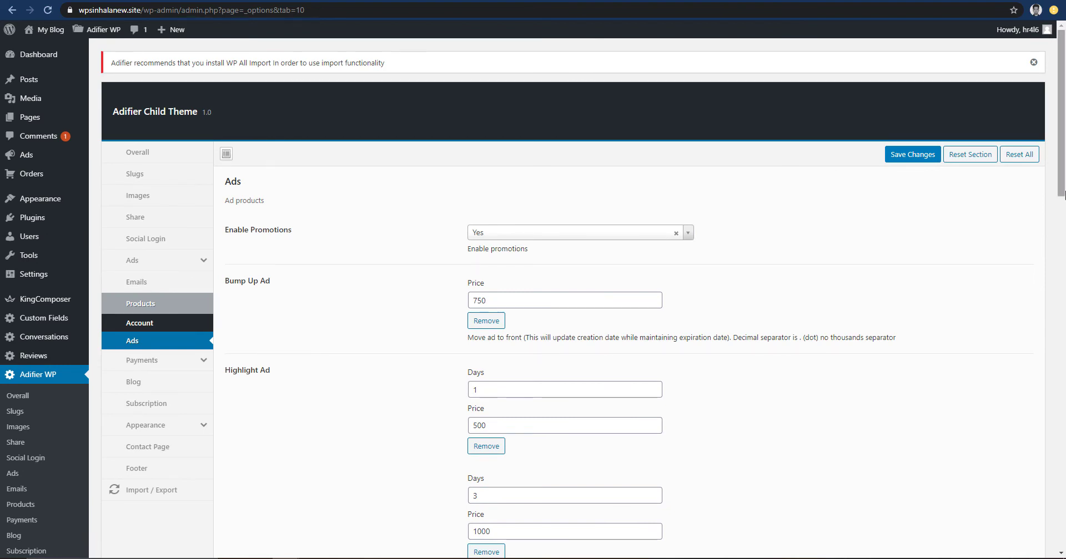
pyautogui.scroll(-2, 1044, 173)
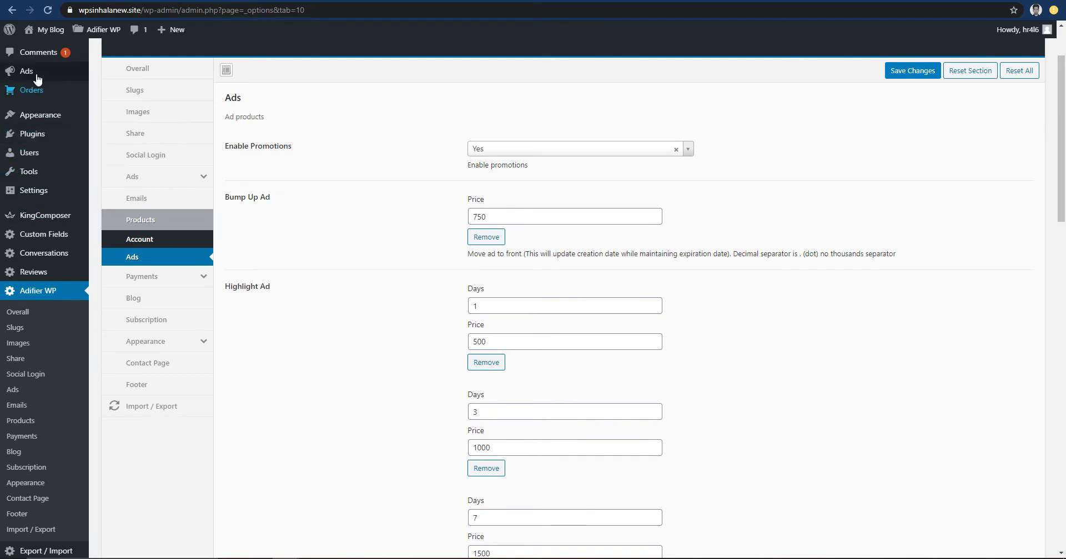
pyautogui.moveTo(43, 71)
pyautogui.click(119, 75)
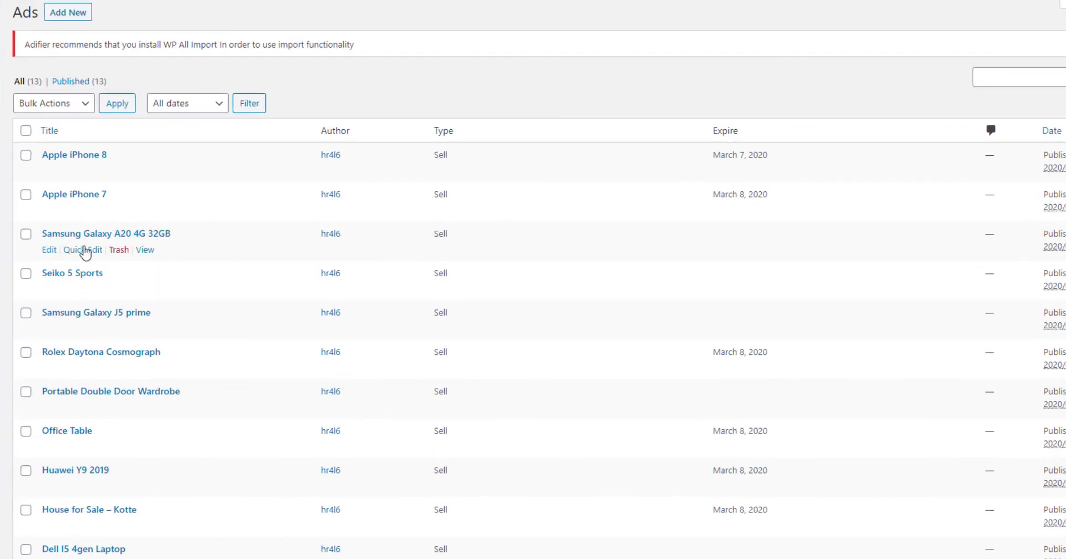
pyautogui.click(49, 254)
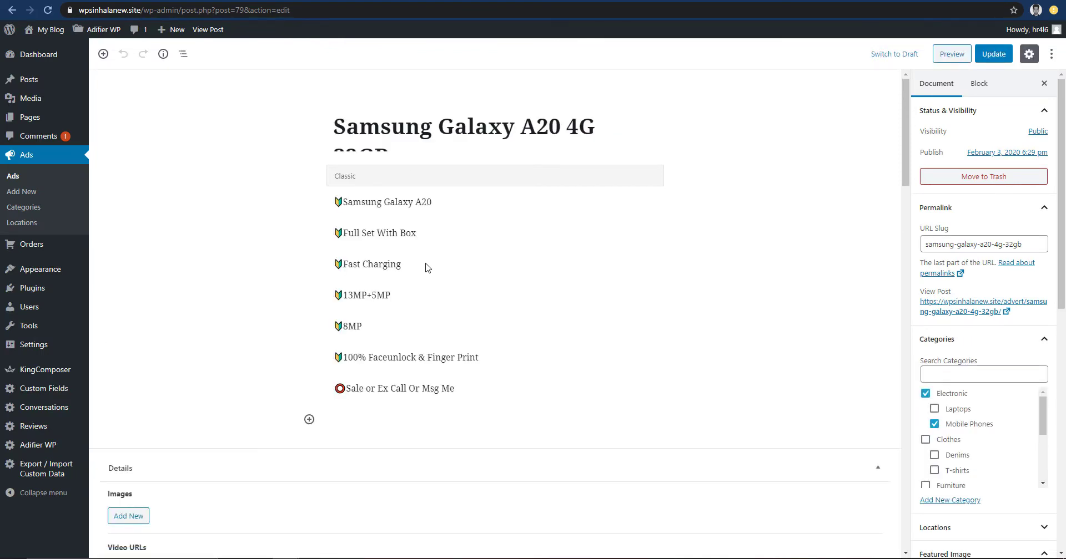
# Set the Samsung Galaxy A20 ad's Highlight Until promotion date to 02/21/2020 00:00:00.
pyautogui.moveTo(1062, 263); pyautogui.dragTo(1064, 504)
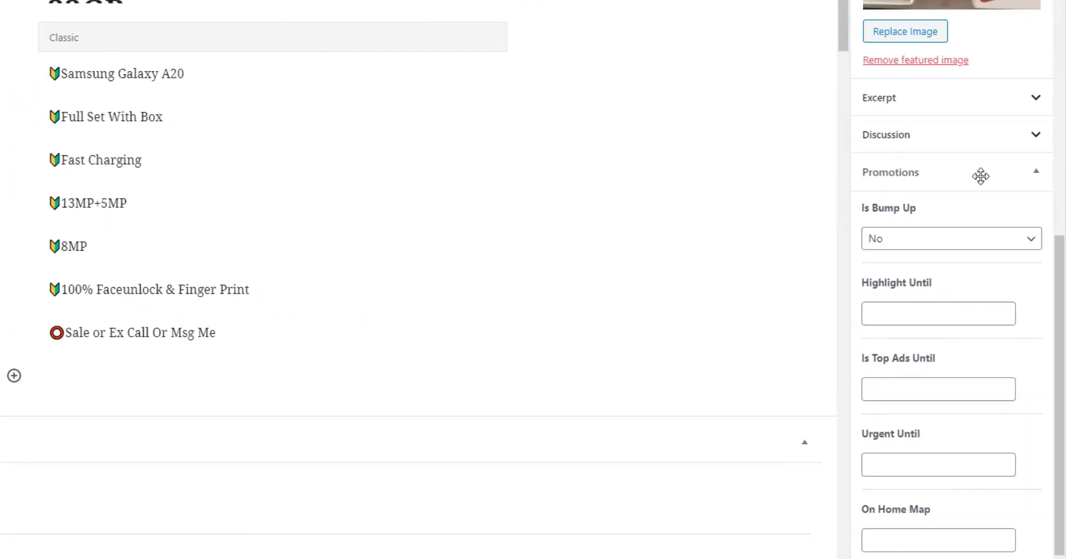
pyautogui.scroll(5, 1010, 211)
pyautogui.scroll(-5, 944, 243)
pyautogui.click(897, 315)
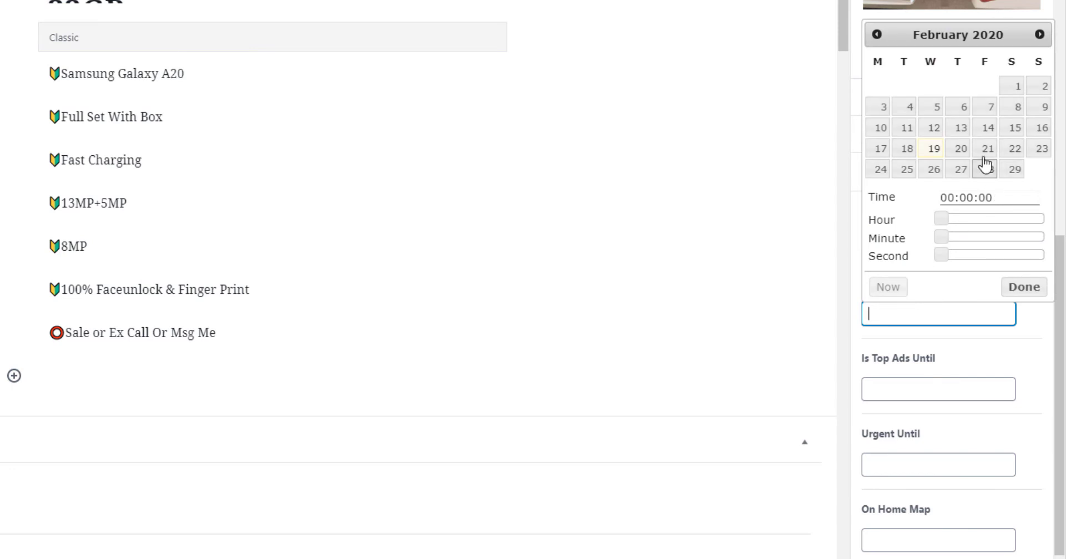
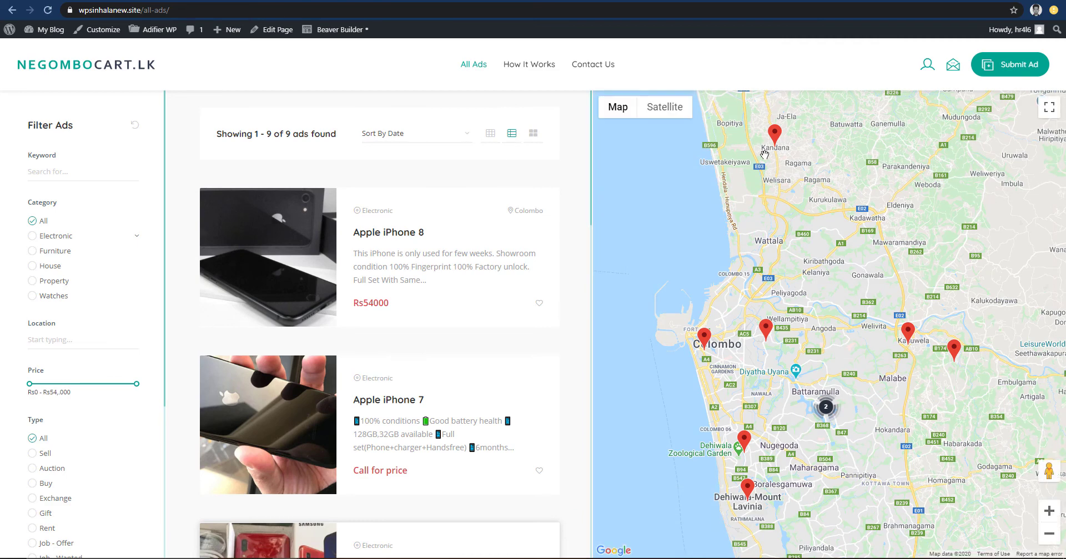
# Examine how the Samsung Galaxy A20 4G 32GB ad is displayed among its neighbours in the All Ads listing.
pyautogui.scroll(-3, 588, 259)
pyautogui.scroll(-2, 587, 259)
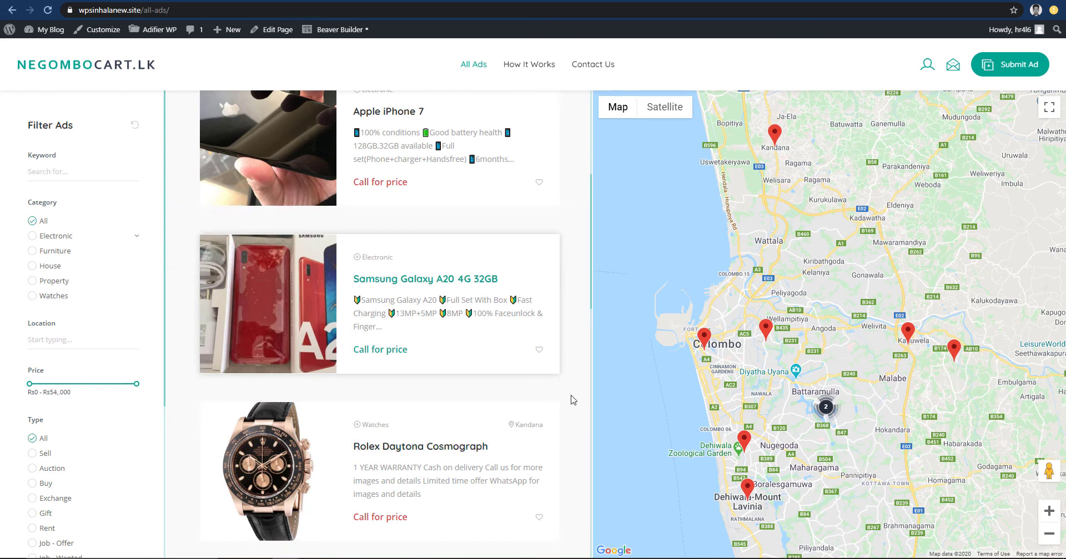
pyautogui.scroll(2, 567, 195)
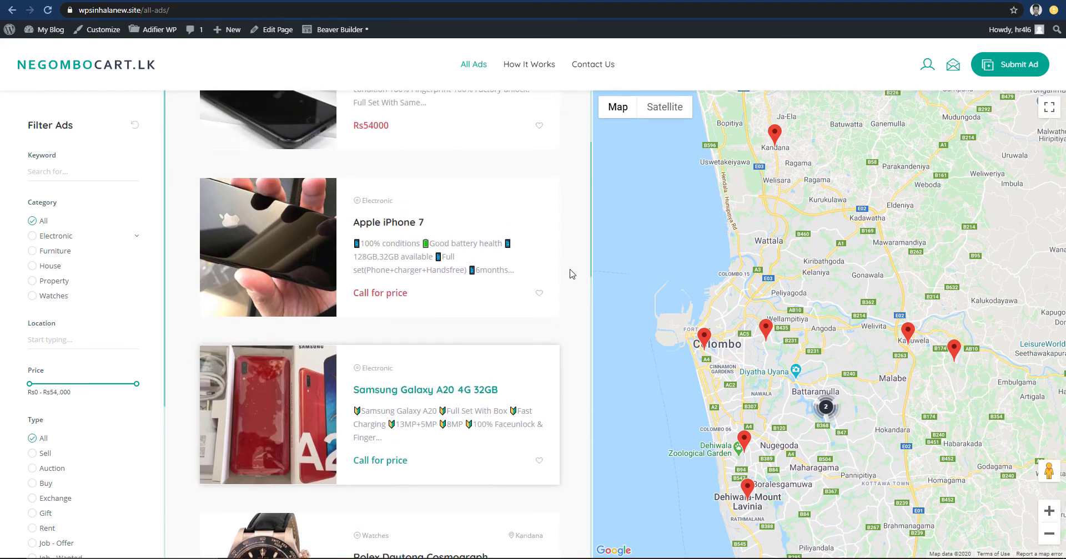
pyautogui.scroll(1, 570, 274)
pyautogui.scroll(-2, 578, 288)
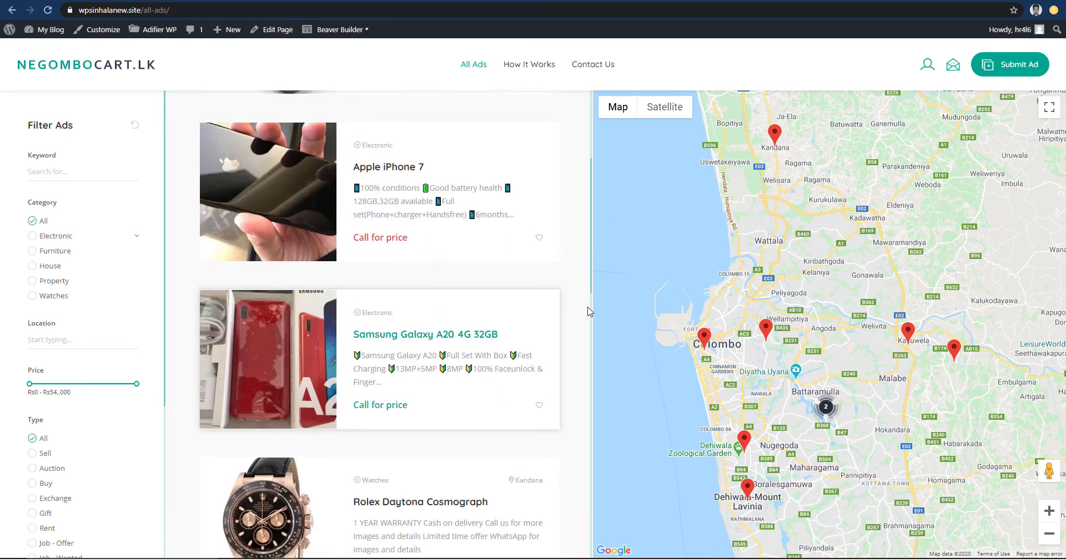
# Go back to the admin Ads list and open the Seiko 5 Sports ad for editing.
pyautogui.hotkey('alt', 'Left')
pyautogui.hotkey('alt', 'Left')
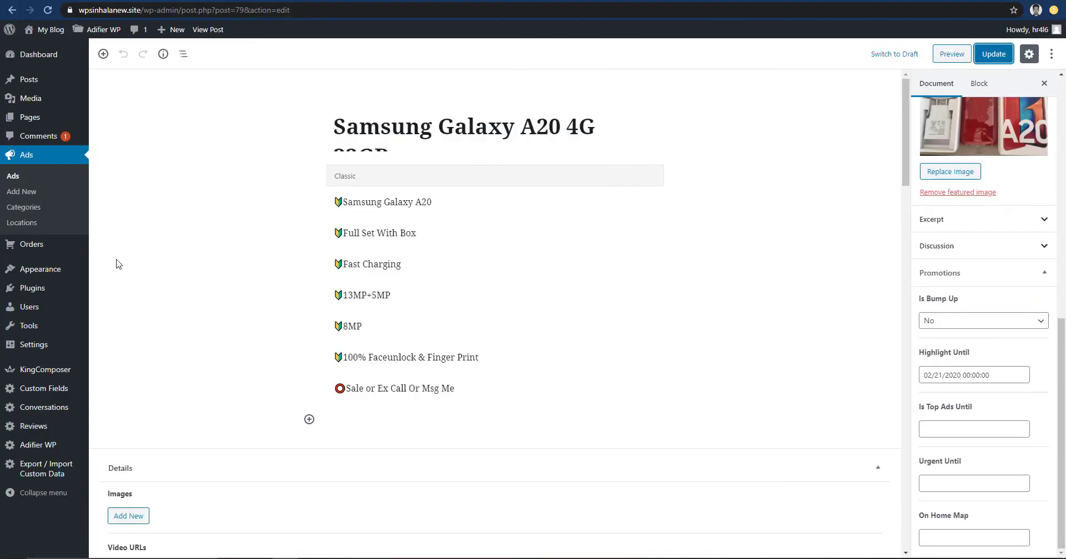
pyautogui.click(23, 181)
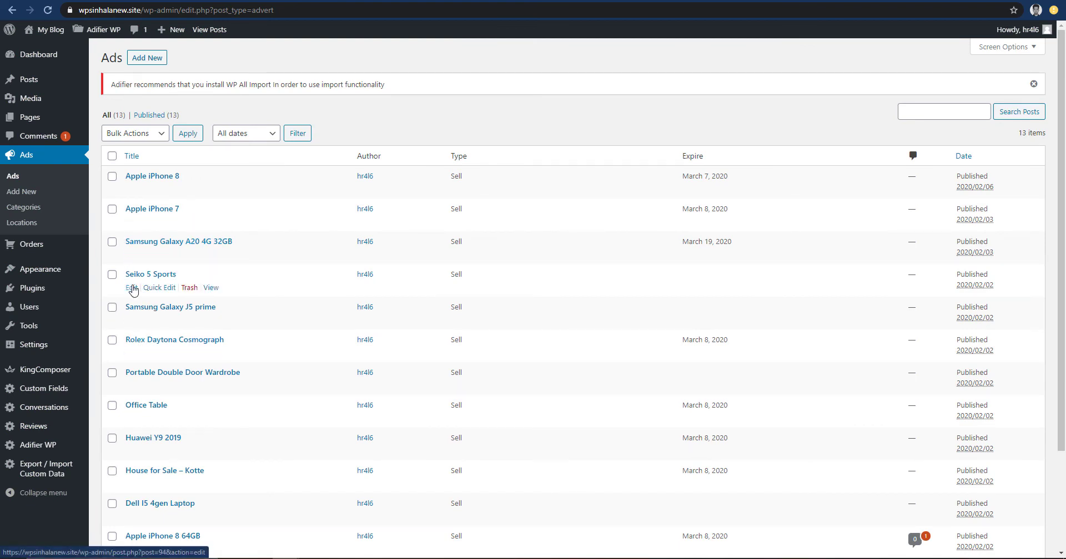
pyautogui.click(132, 288)
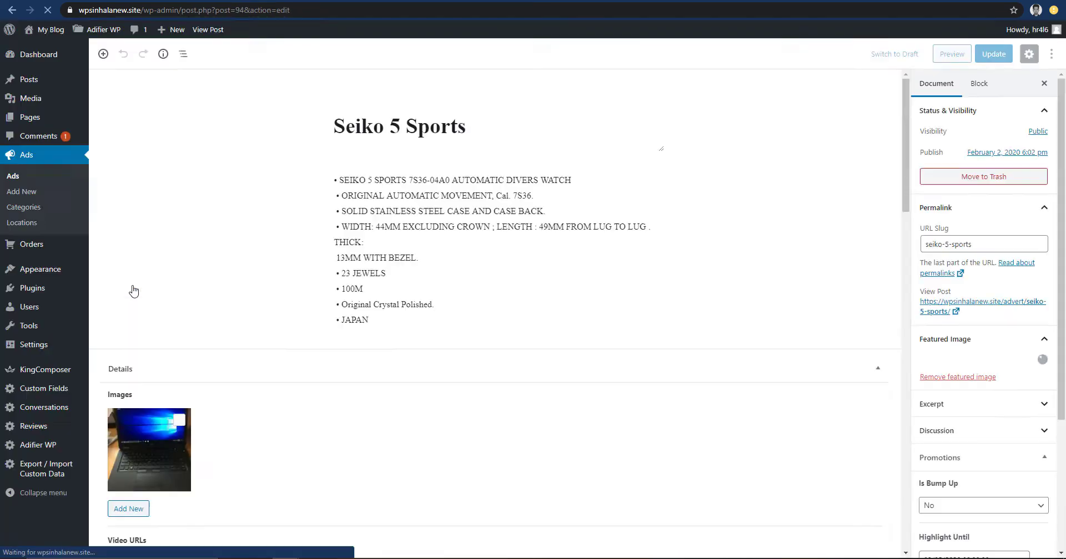
# Set the Seiko 5 Sports ad's Is Top Ads Until date to 02/21/2020 00:00:00 and update the ad.
pyautogui.scroll(-8, 1062, 524)
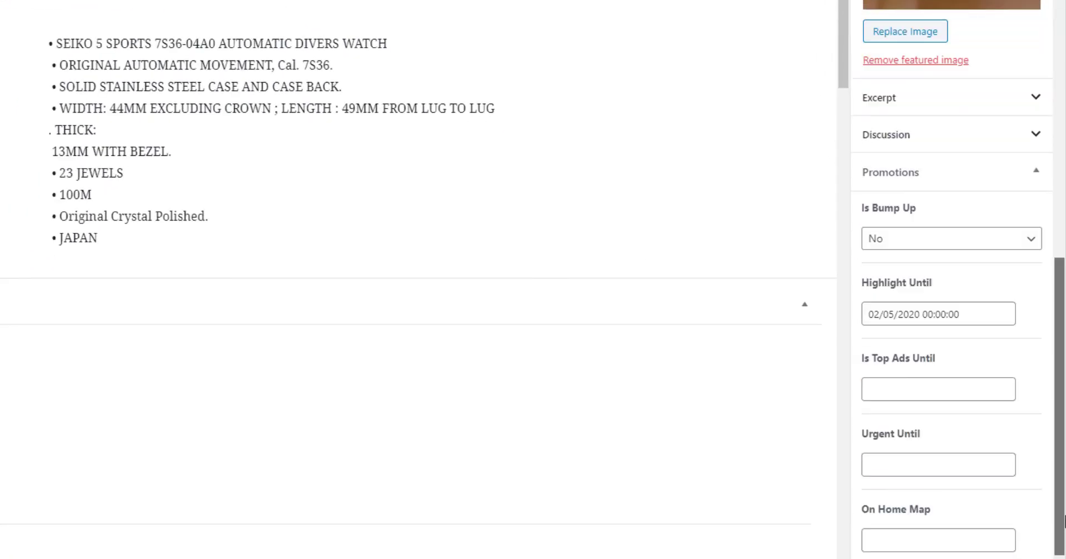
pyautogui.click(937, 390)
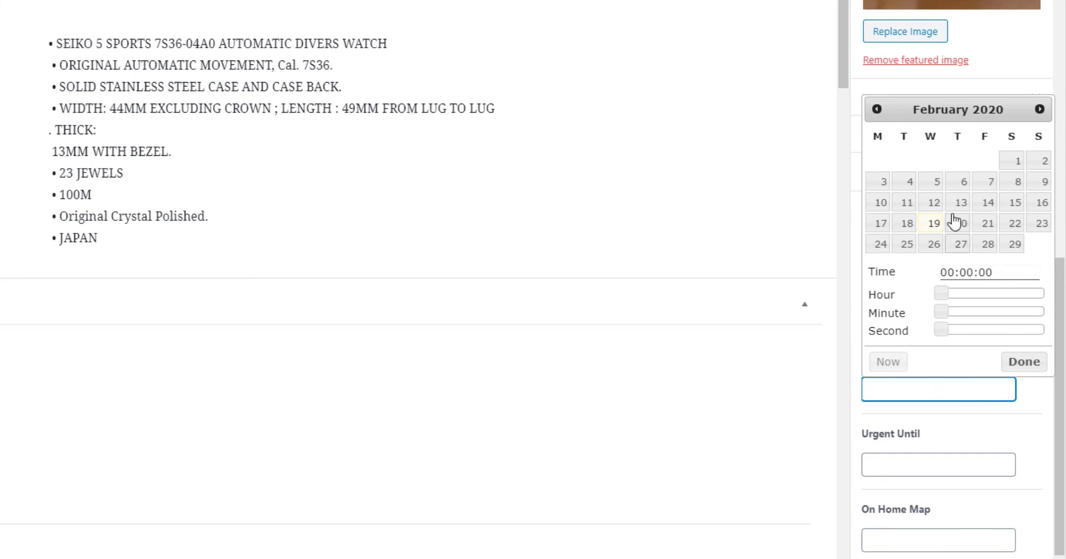
pyautogui.click(984, 224)
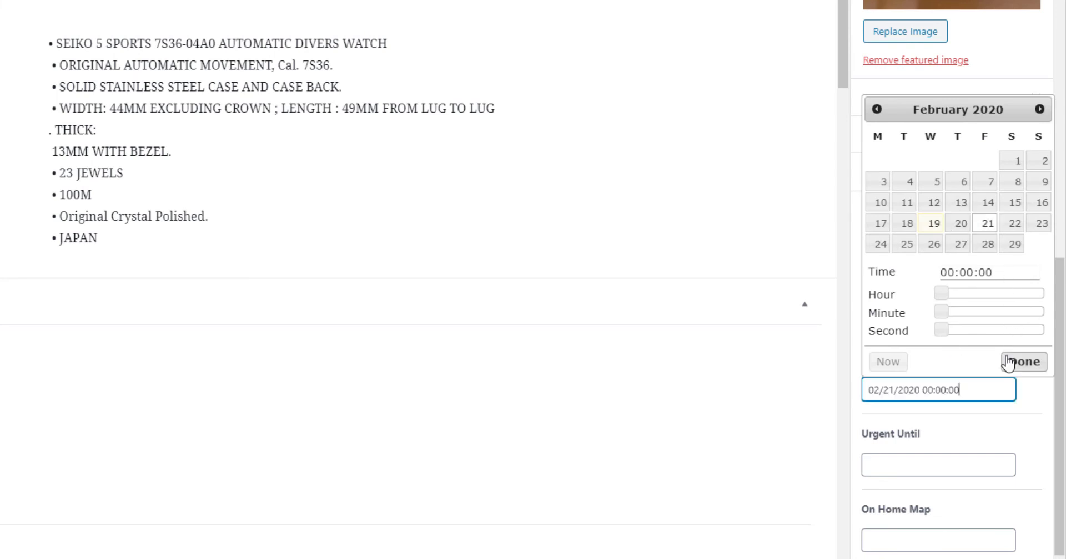
pyautogui.click(1024, 362)
pyautogui.click(992, 23)
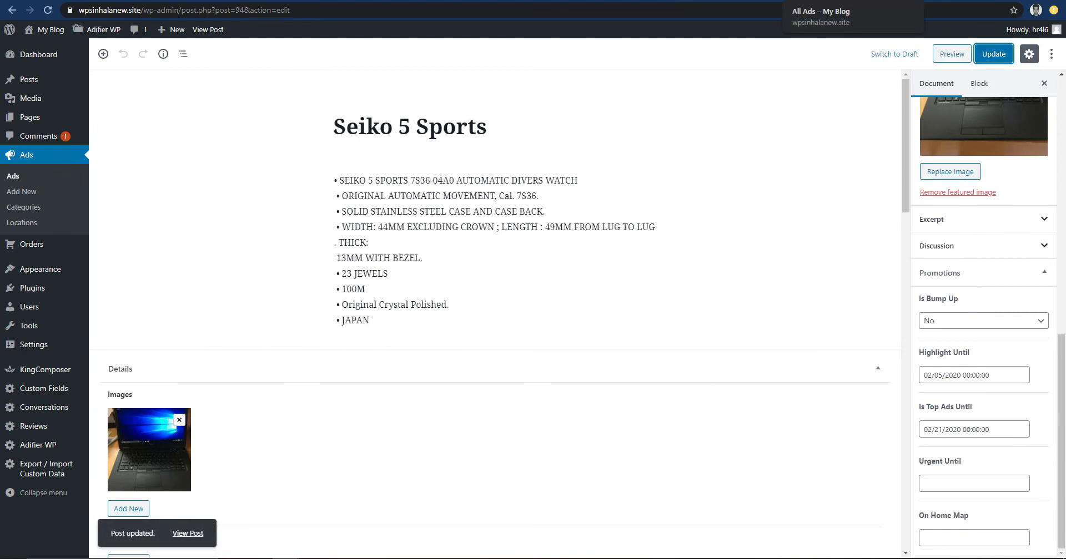
# Reload the public All Ads page to check the placement of the Seiko 5 Sports ad.
pyautogui.click(799, 1)
pyautogui.click(458, 64)
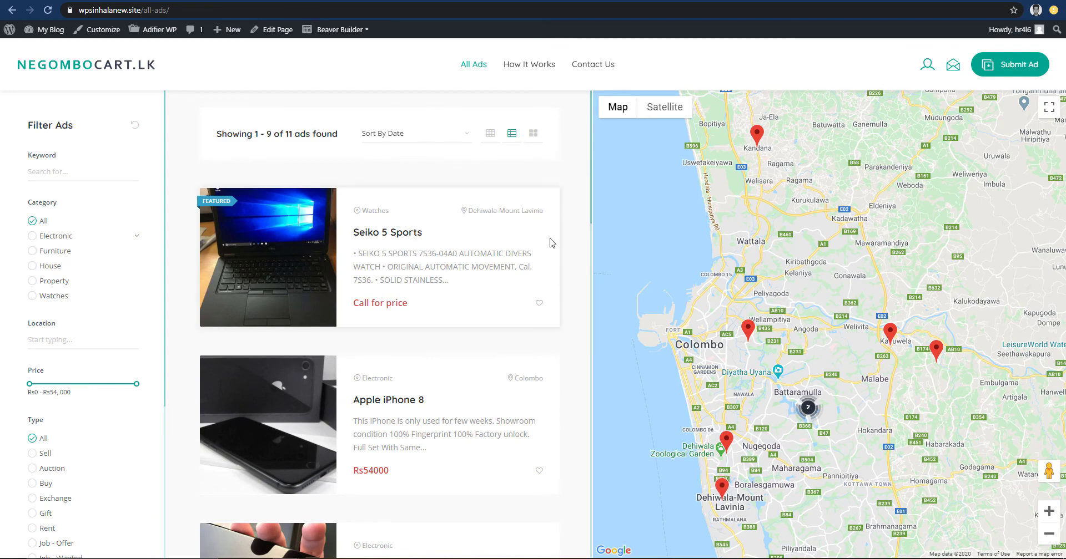
# Compare the Seiko 5 Sports ad's top placement with its regular position among the other ads in the All Ads listing.
pyautogui.scroll(-10, 551, 242)
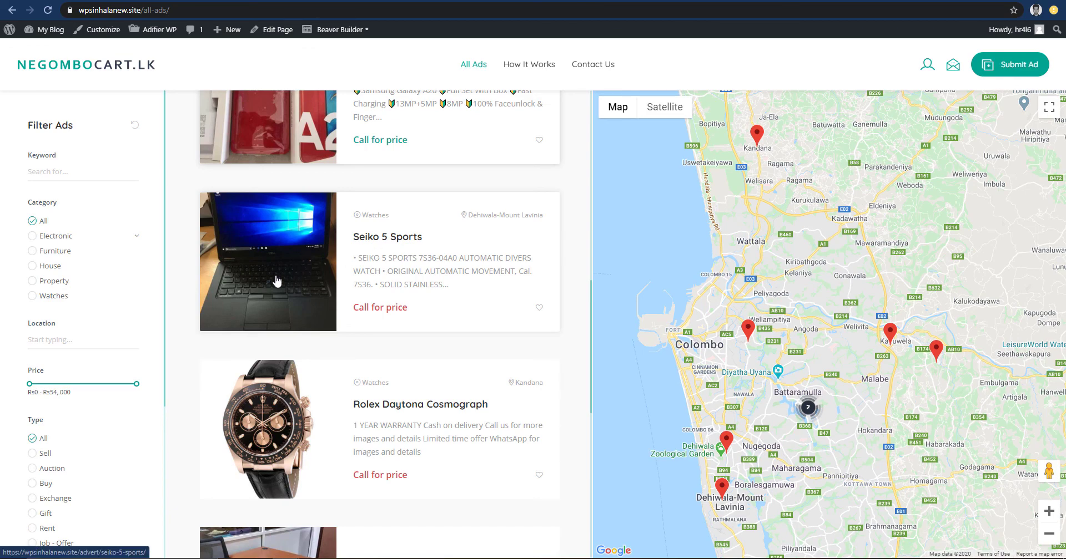
pyautogui.scroll(3, 277, 281)
pyautogui.scroll(-3, 277, 281)
pyautogui.scroll(4, 550, 249)
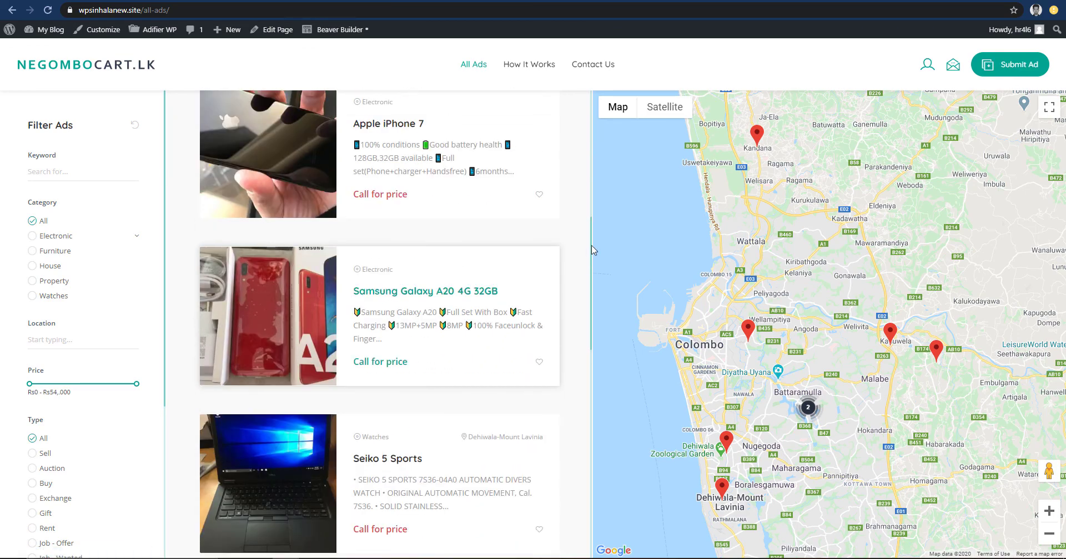
pyautogui.moveTo(592, 247); pyautogui.dragTo(592, 117)
pyautogui.moveTo(606, 106)
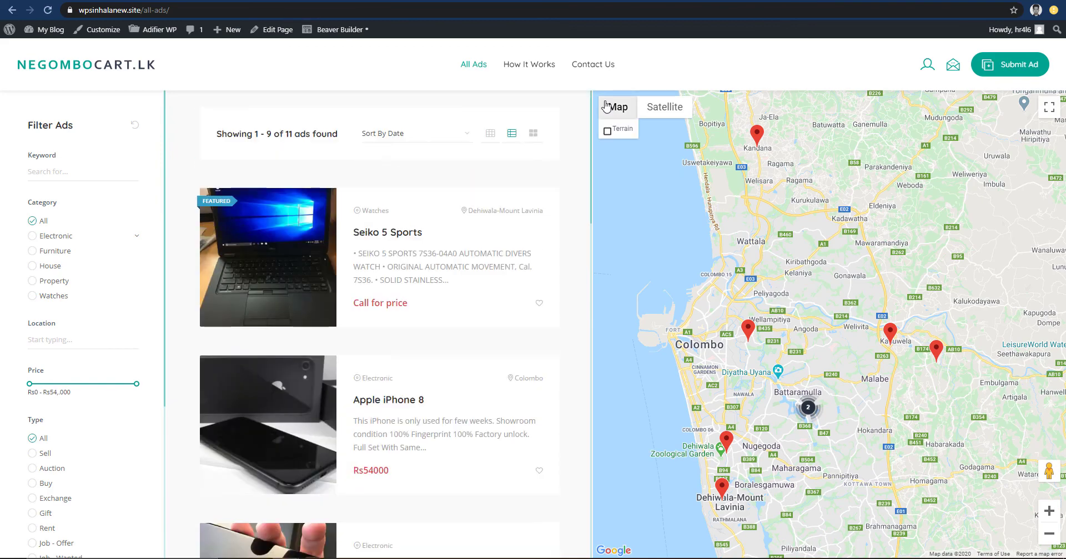
pyautogui.scroll(-10, 591, 320)
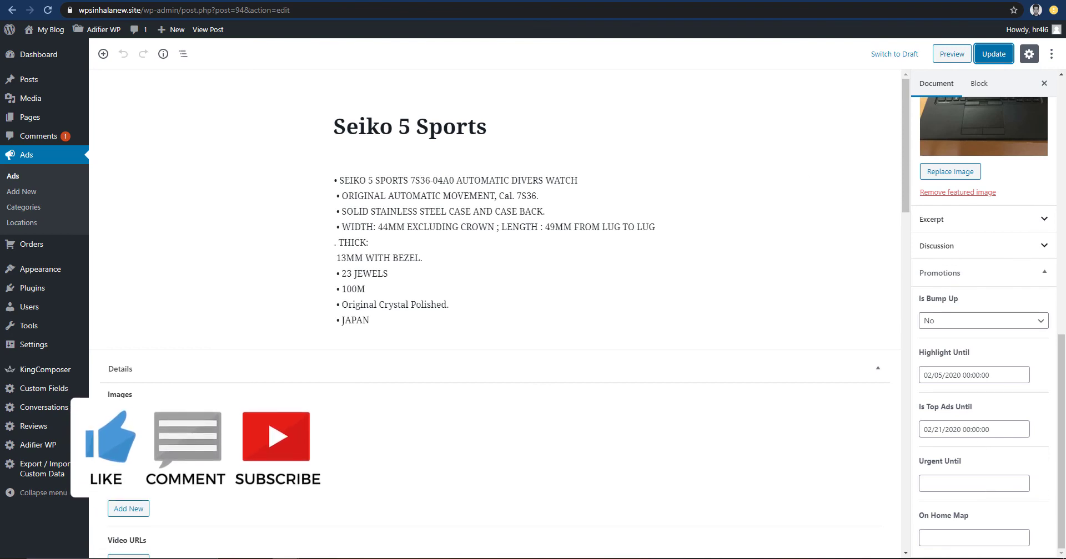
# Open the Huawei Y9 2019 ad from the admin Ads list, set Urgent Until to 02/21/2020 00:00:00 and update the ad.
pyautogui.click(17, 182)
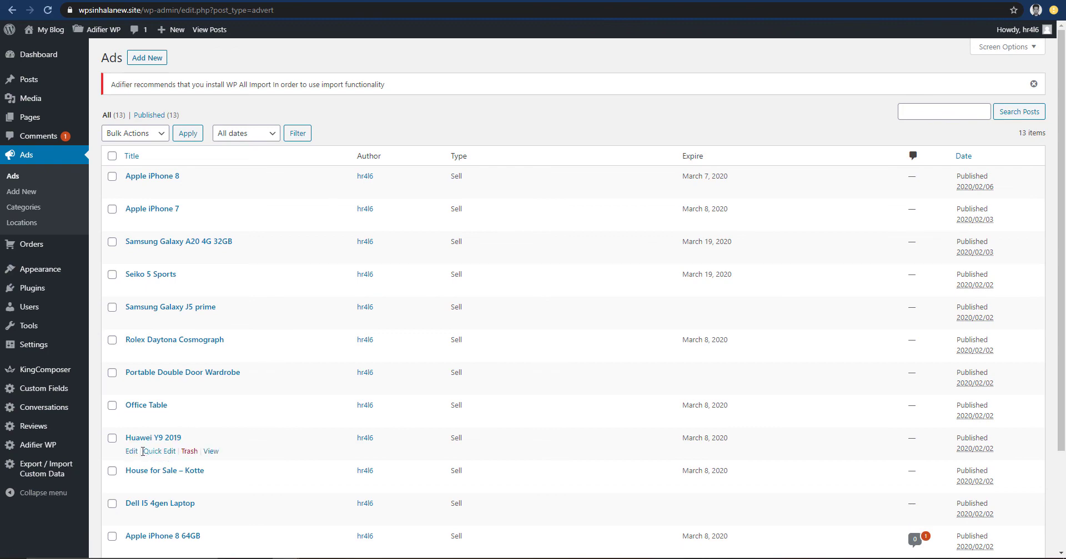
pyautogui.click(129, 451)
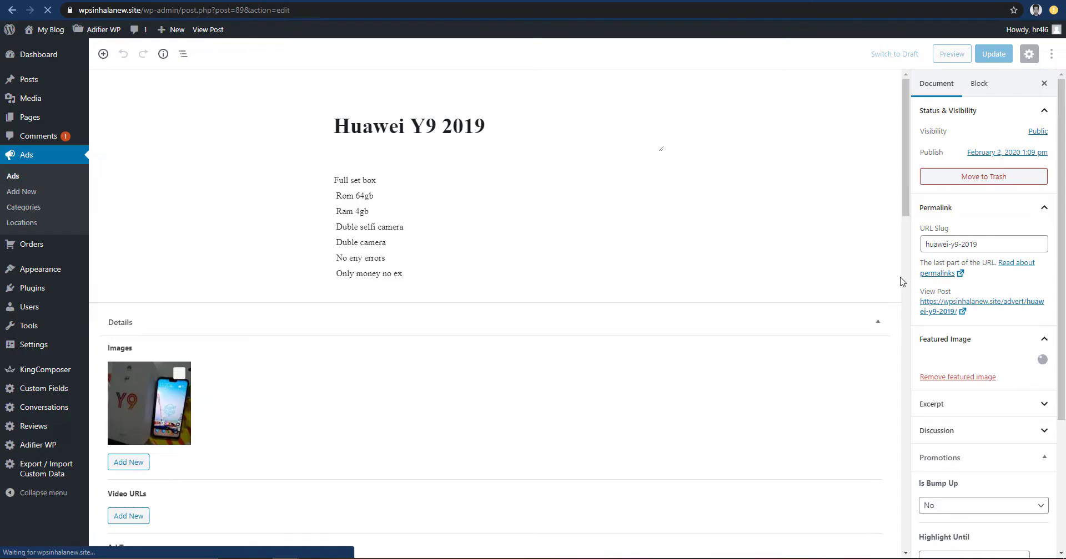
pyautogui.scroll(-5, 1010, 333)
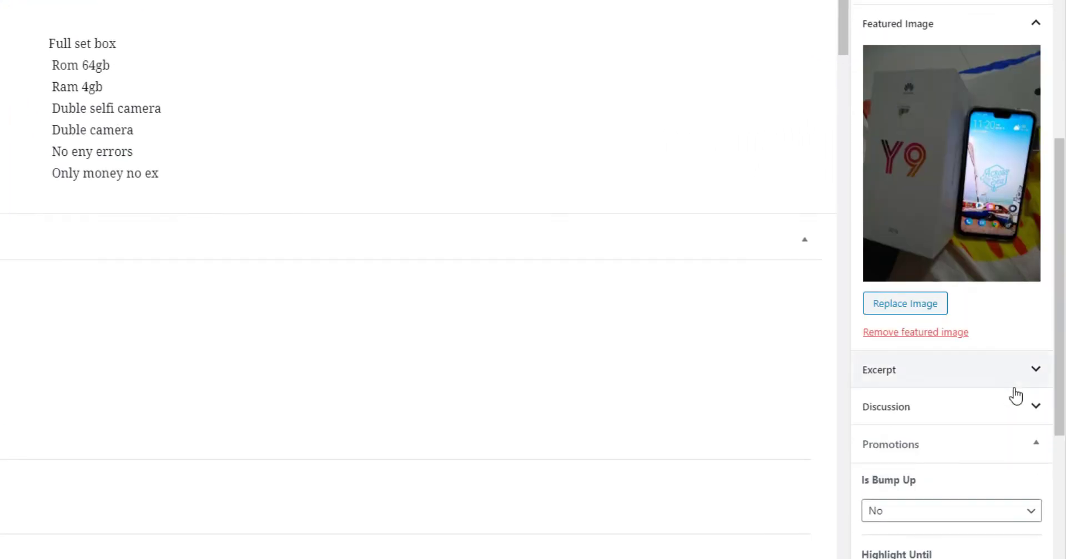
pyautogui.click(921, 469)
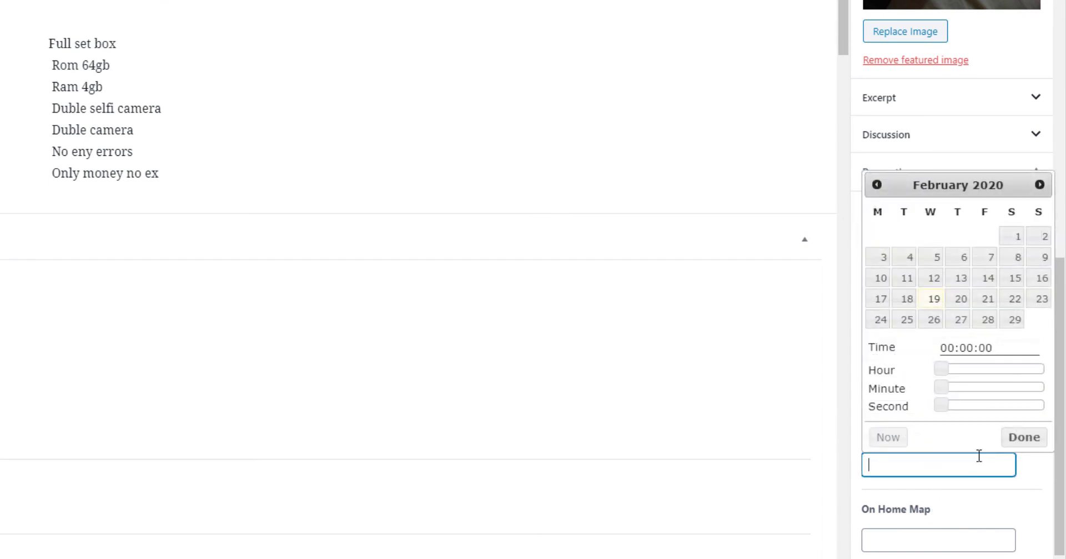
pyautogui.click(988, 300)
pyautogui.click(1024, 438)
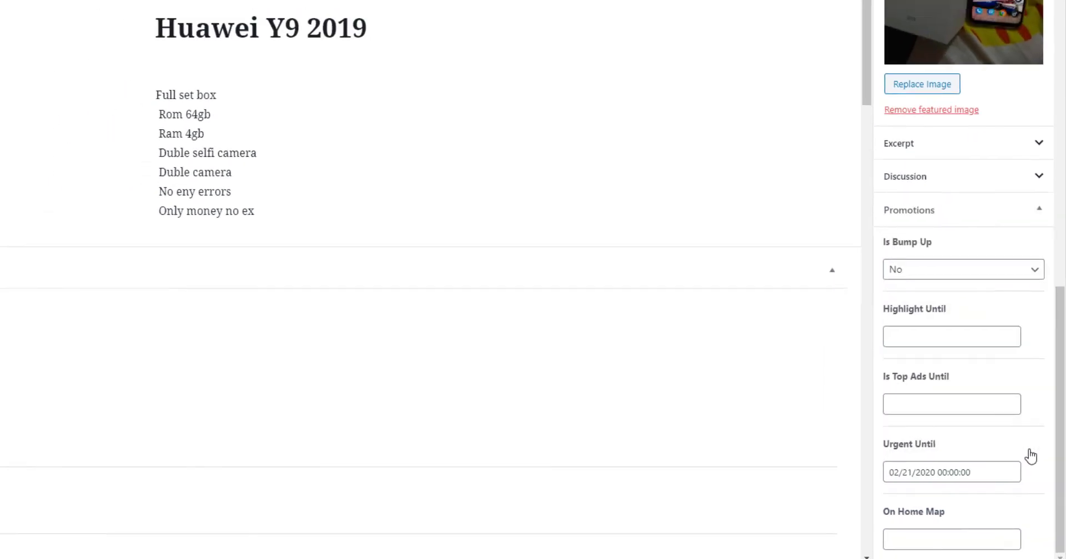
pyautogui.click(987, 53)
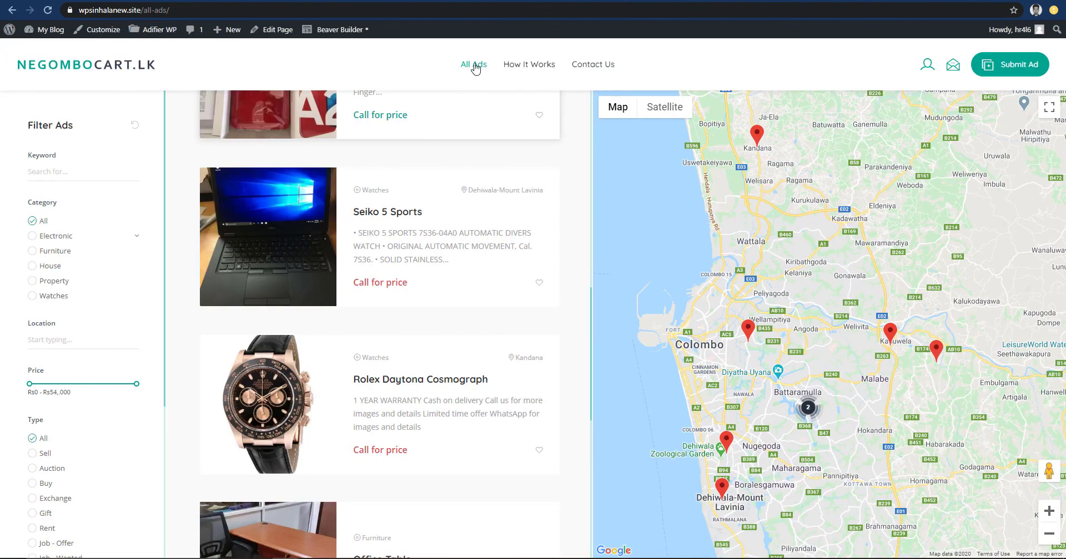
# Reload the public All Ads page and find the Huawei Y9 2019 ad to check how it is displayed.
pyautogui.click(474, 66)
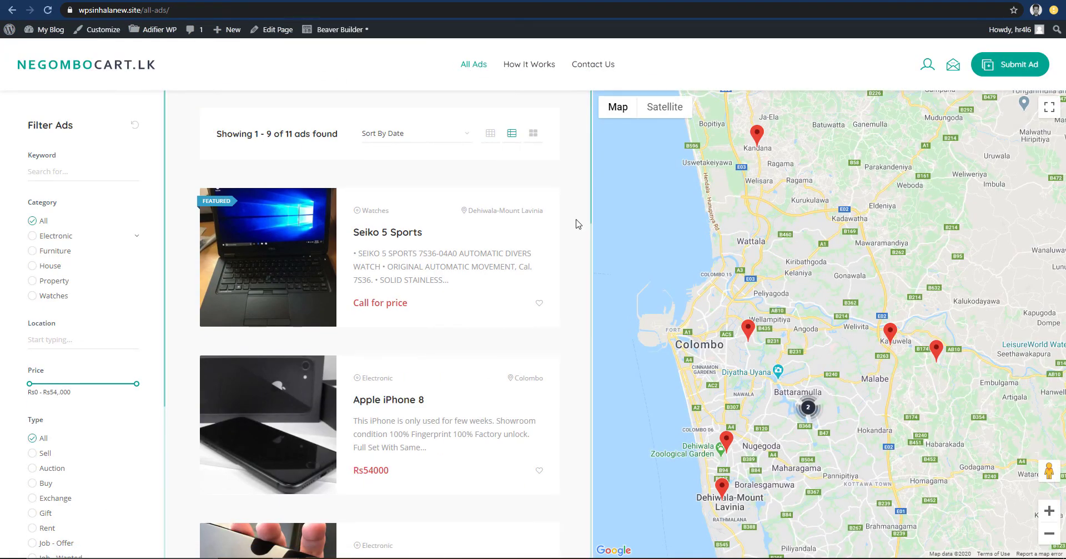
pyautogui.scroll(-10, 577, 224)
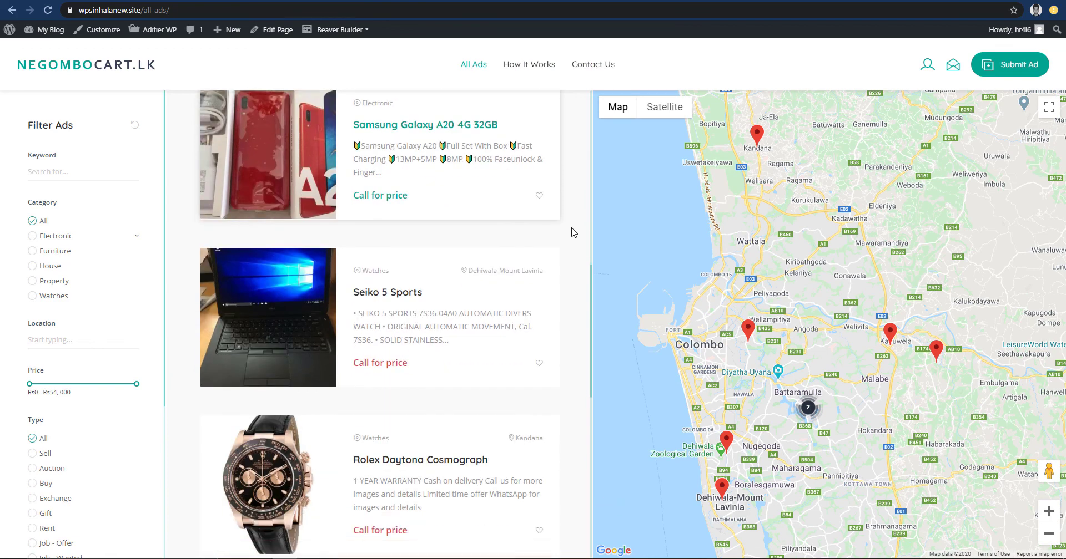
pyautogui.scroll(-2, 574, 232)
pyautogui.scroll(-8, 584, 222)
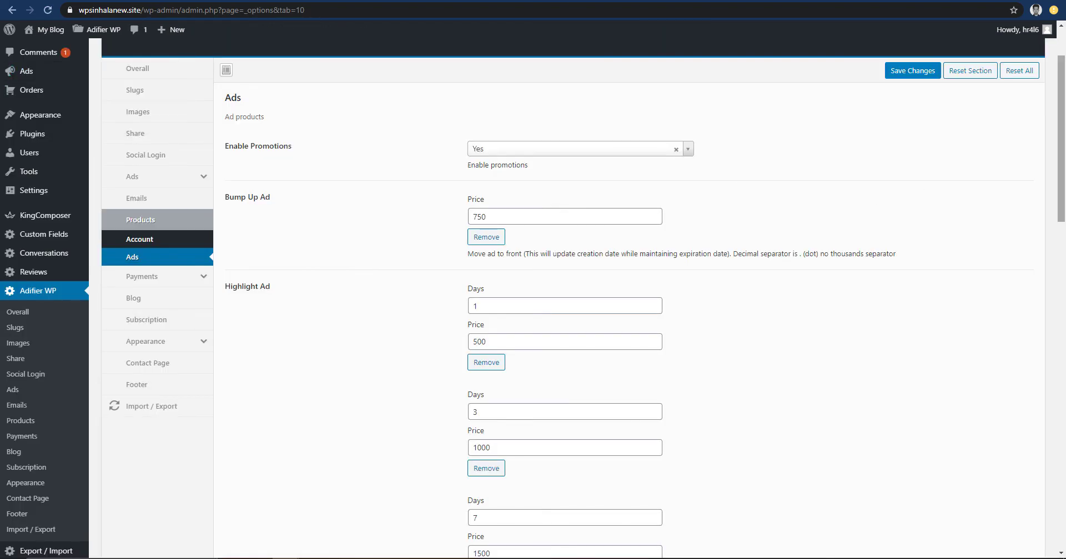
# Review the ad promotion products in the Adifier WP options, then return to the public All Ads listing.
pyautogui.moveTo(1061, 150); pyautogui.dragTo(1029, 34)
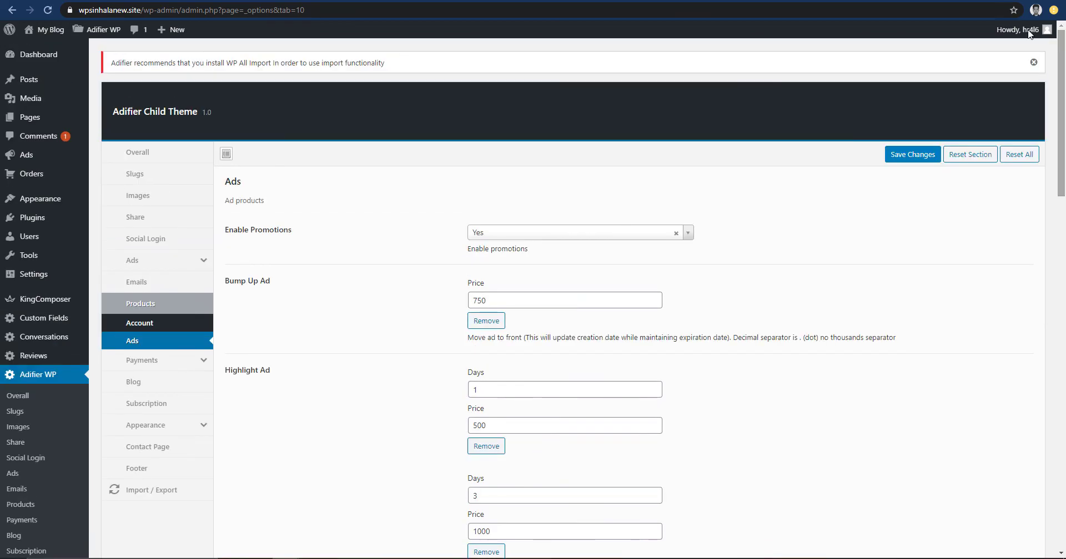
pyautogui.click(822, 2)
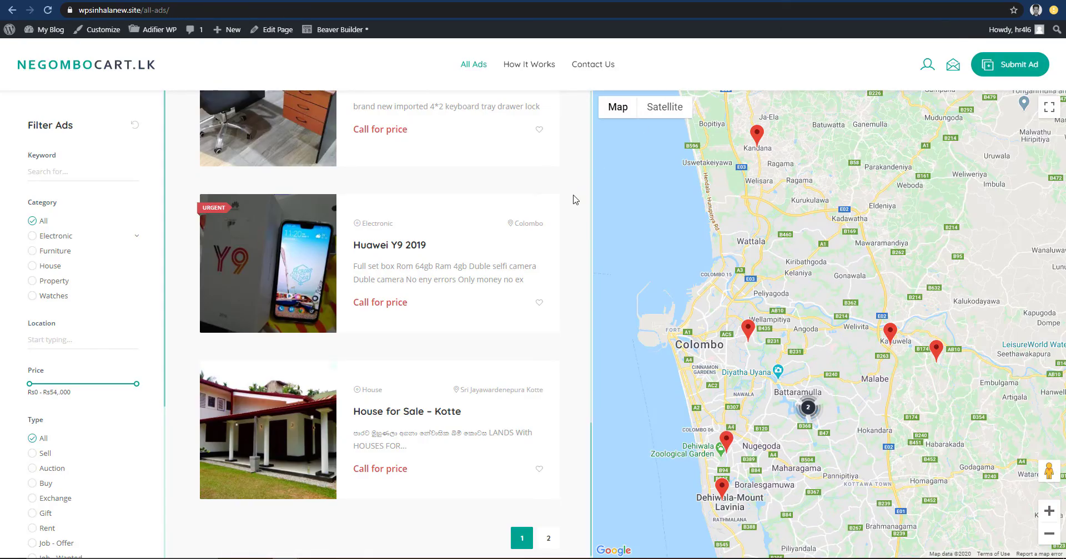
pyautogui.moveTo(592, 440); pyautogui.dragTo(585, 97)
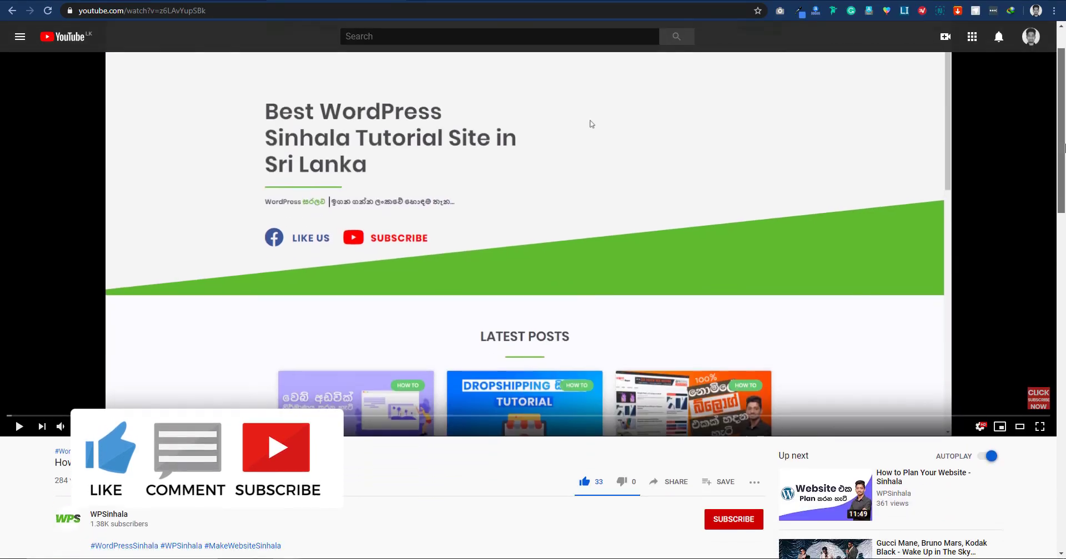
# Switch to the YouTube video page, subscribe to the WPSinhala channel and choose its notification setting.
pyautogui.scroll(-1, 590, 94)
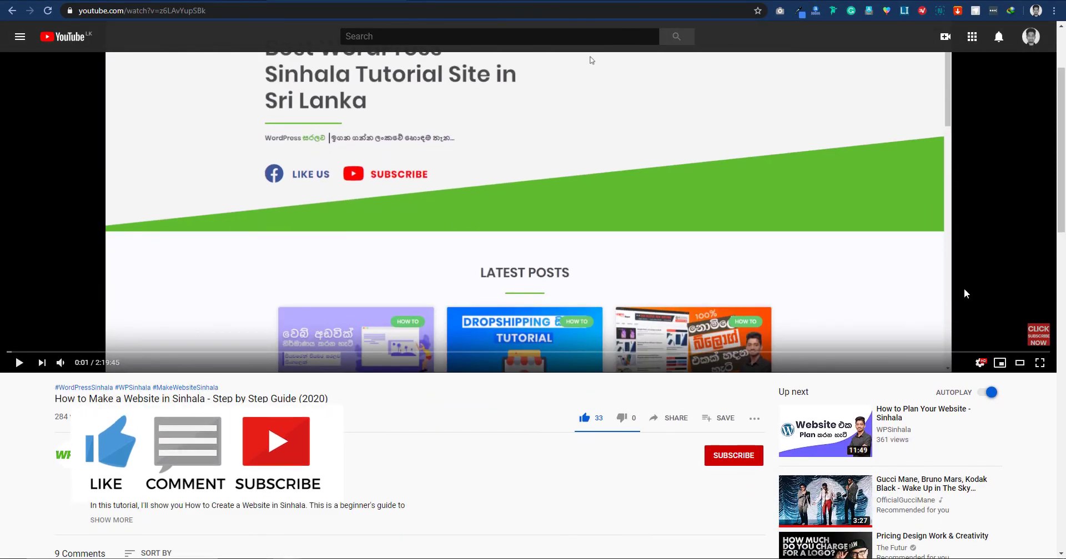
pyautogui.click(731, 460)
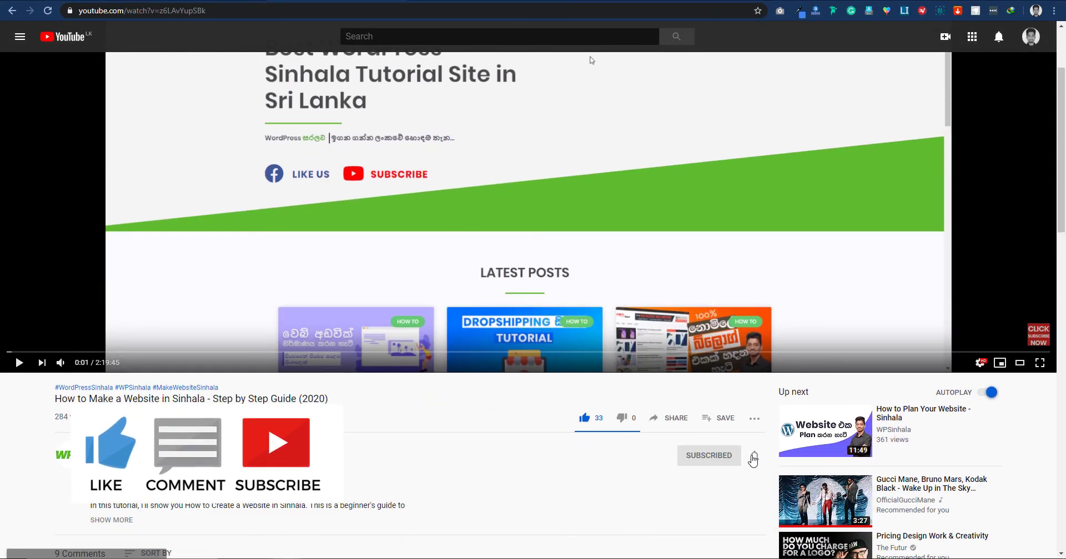
pyautogui.click(754, 457)
pyautogui.click(757, 481)
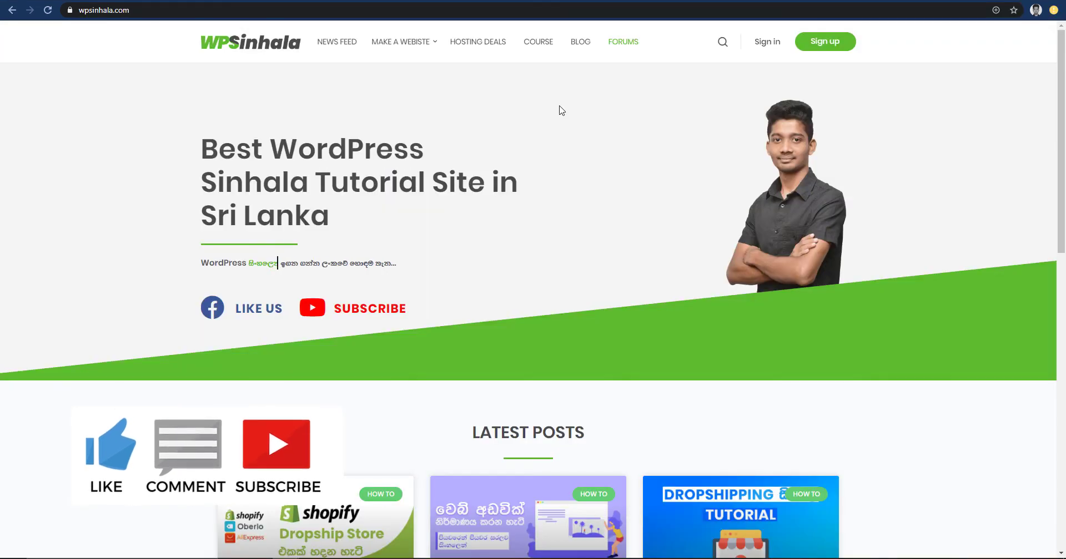